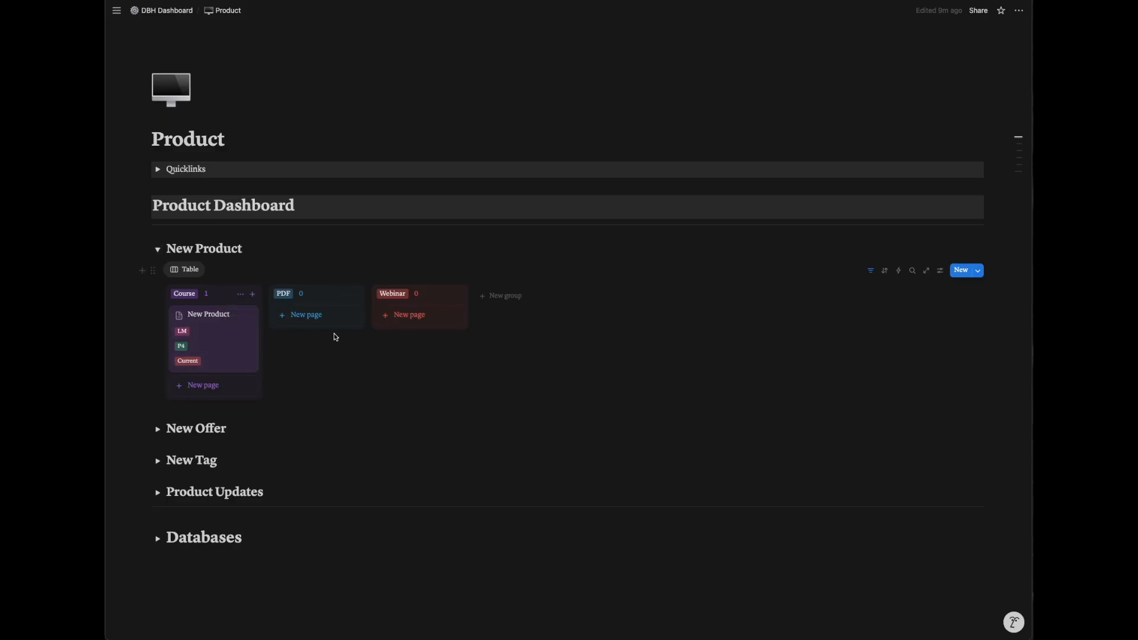
# Add a Coaching group to the New Product board and color it green.
pyautogui.click(497, 296)
pyautogui.write('Coaching')
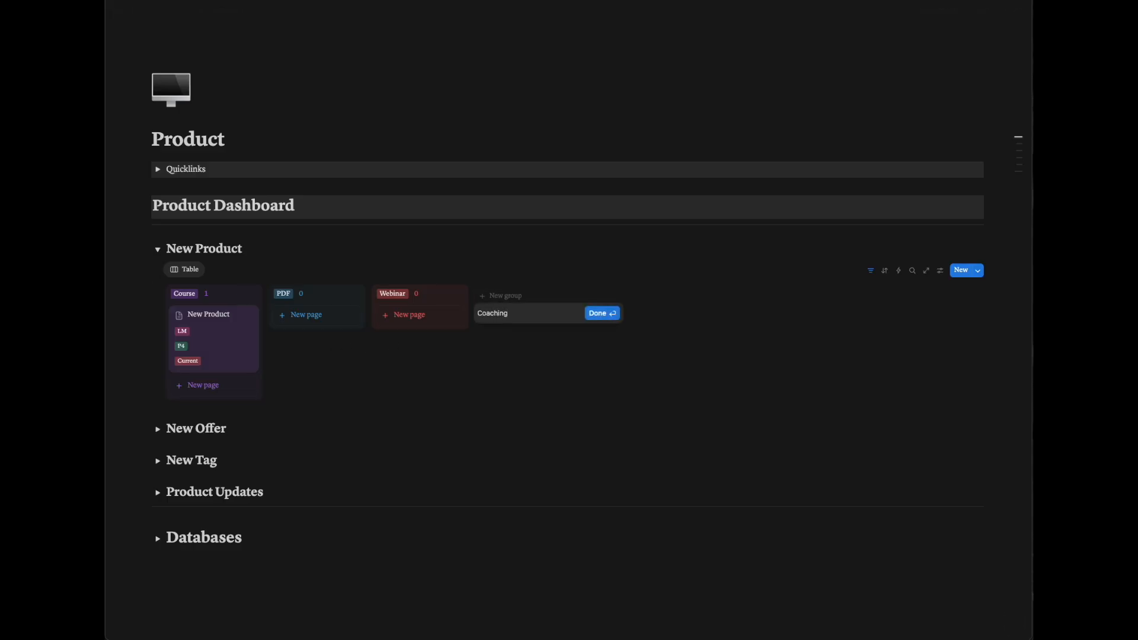
pyautogui.click(587, 313)
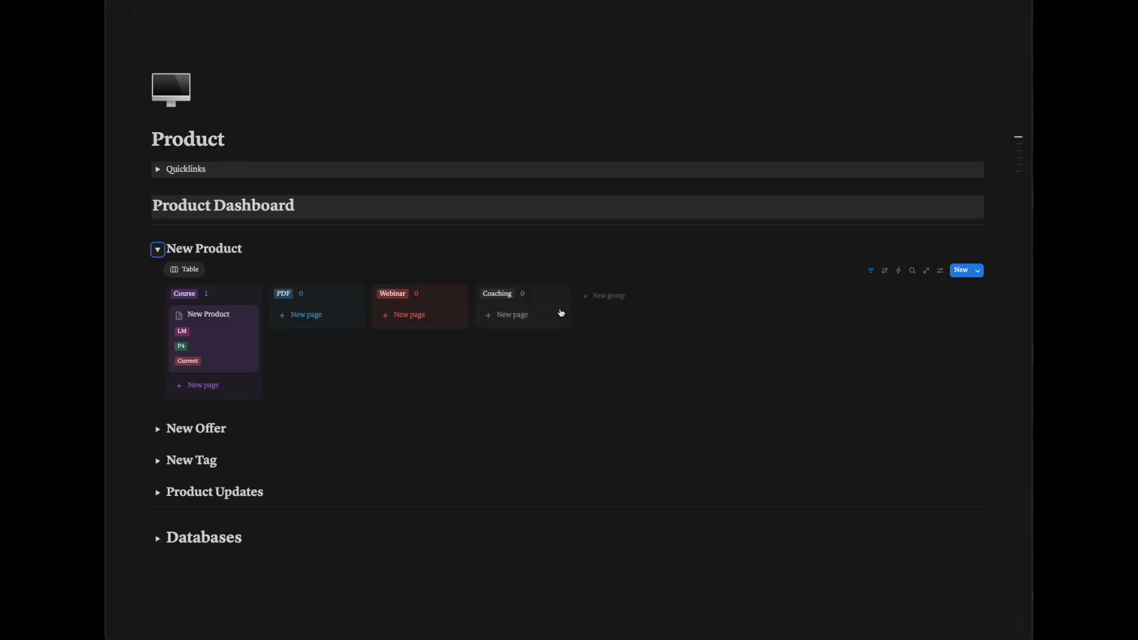
pyautogui.click(550, 295)
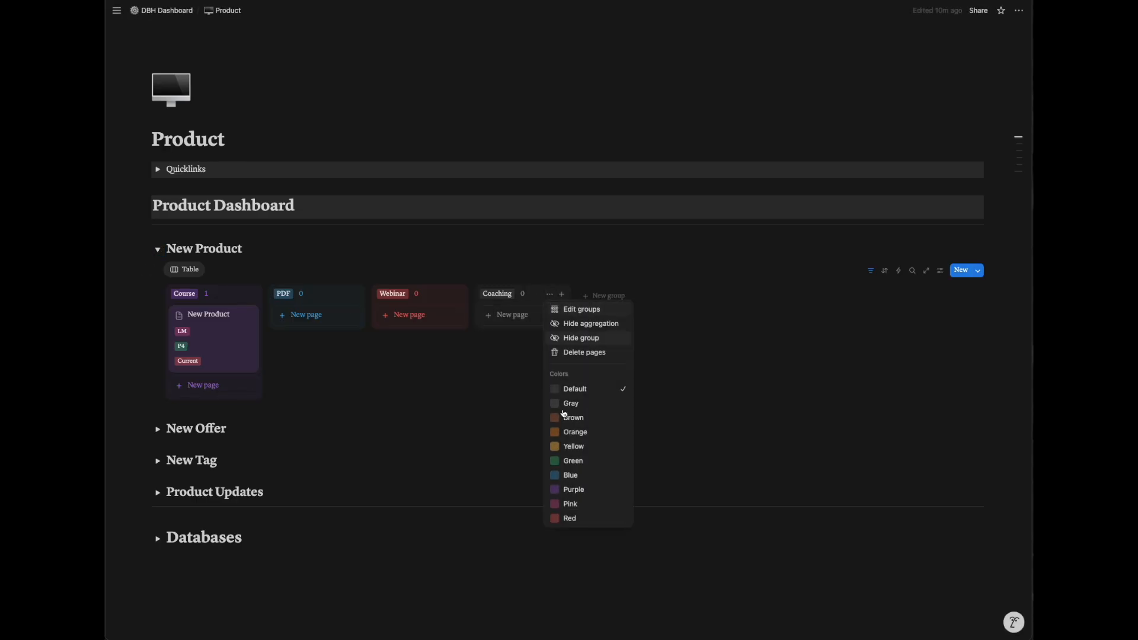
pyautogui.click(583, 466)
pyautogui.click(465, 378)
# Create a product page named Strategy Session in the Coaching group.
pyautogui.click(508, 316)
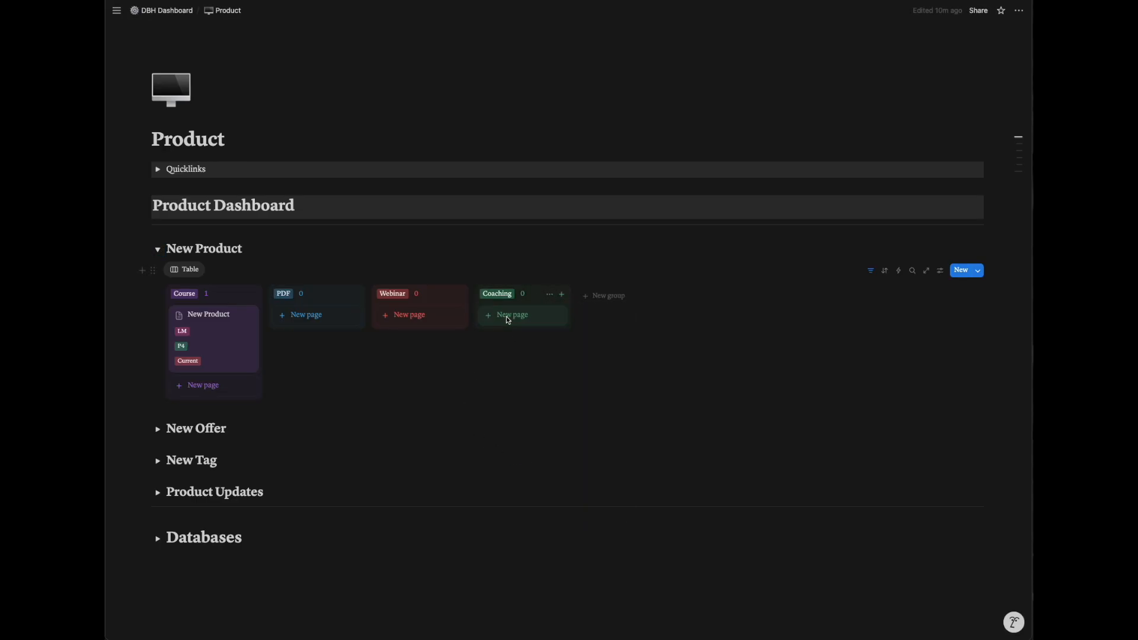
pyautogui.write('Strategy Sessio')
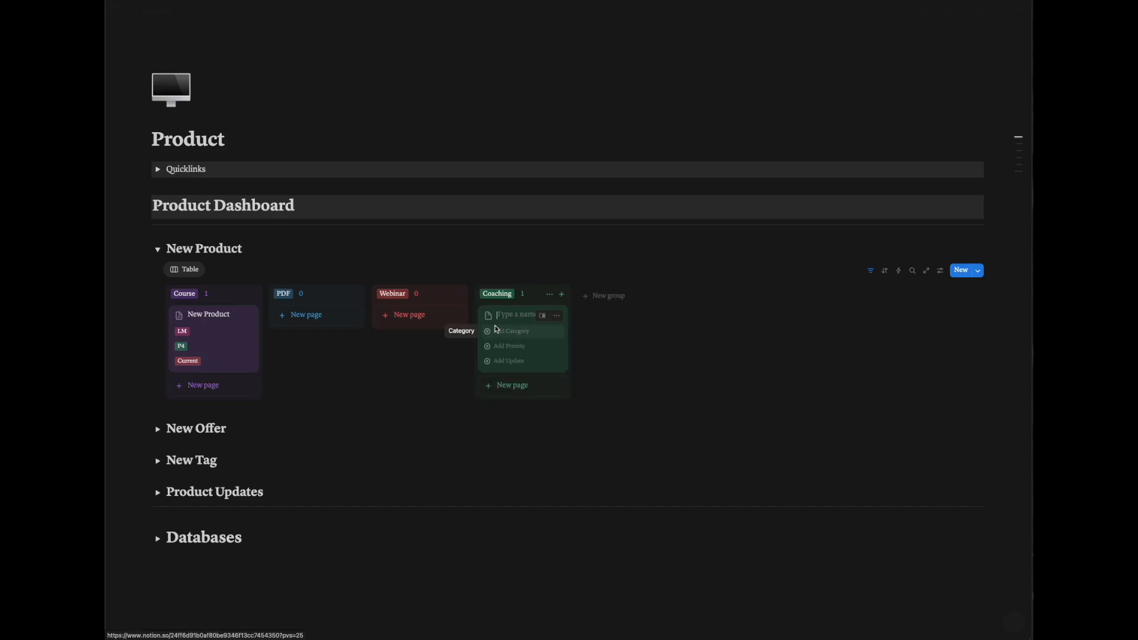
pyautogui.write('n')
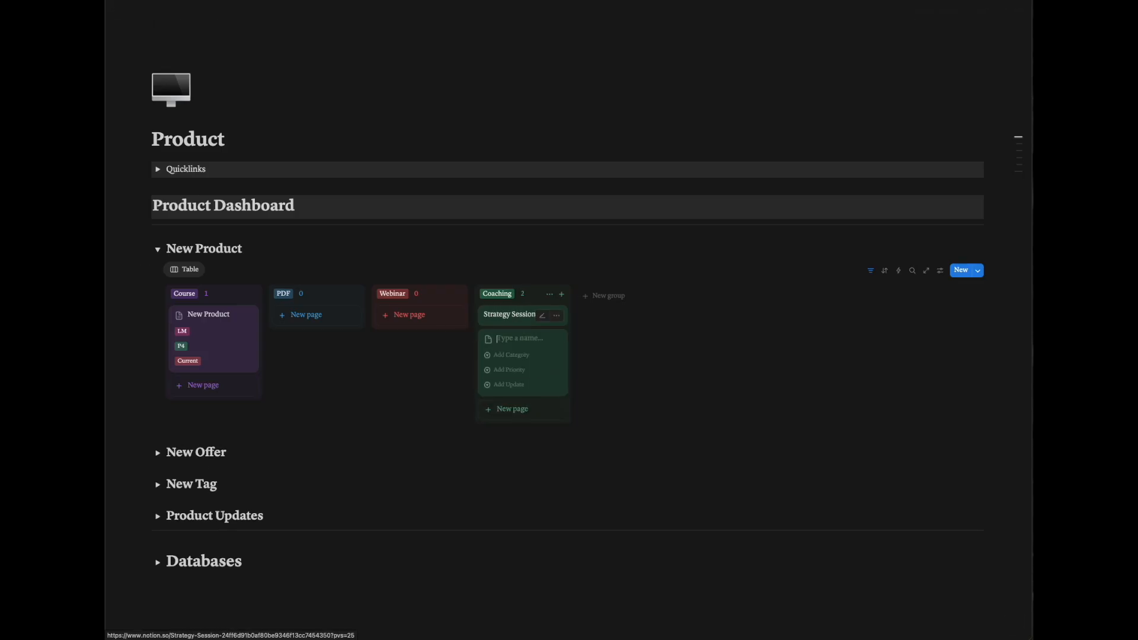
pyautogui.press('Return')
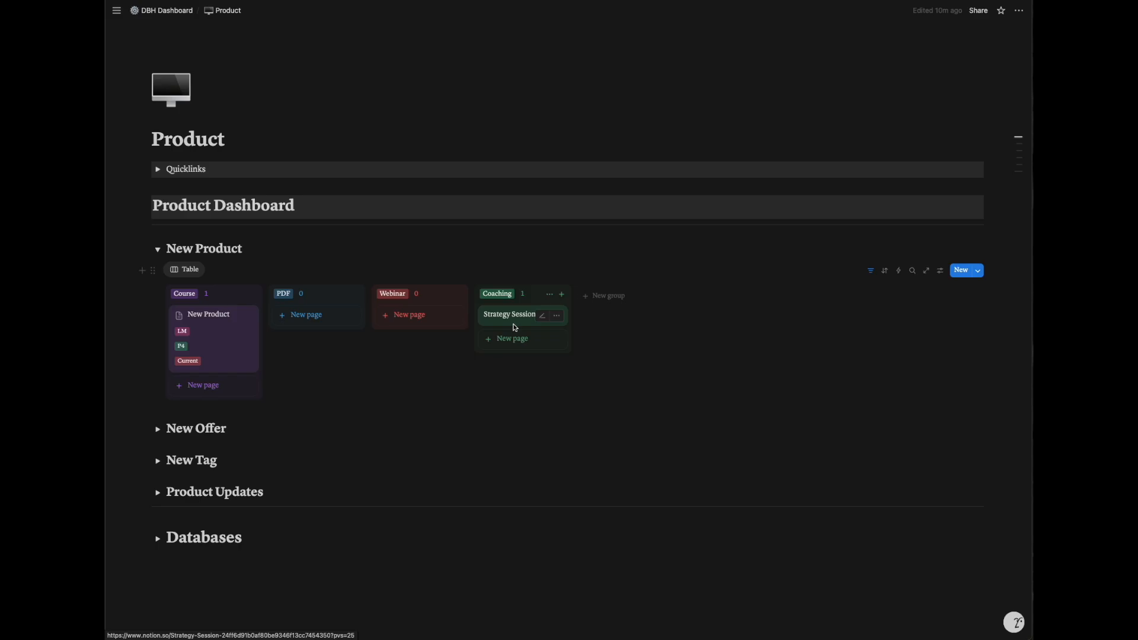
# Create a product page named ABC in the Course group and apply the New Product template to it.
pyautogui.scroll(-1, 196, 350)
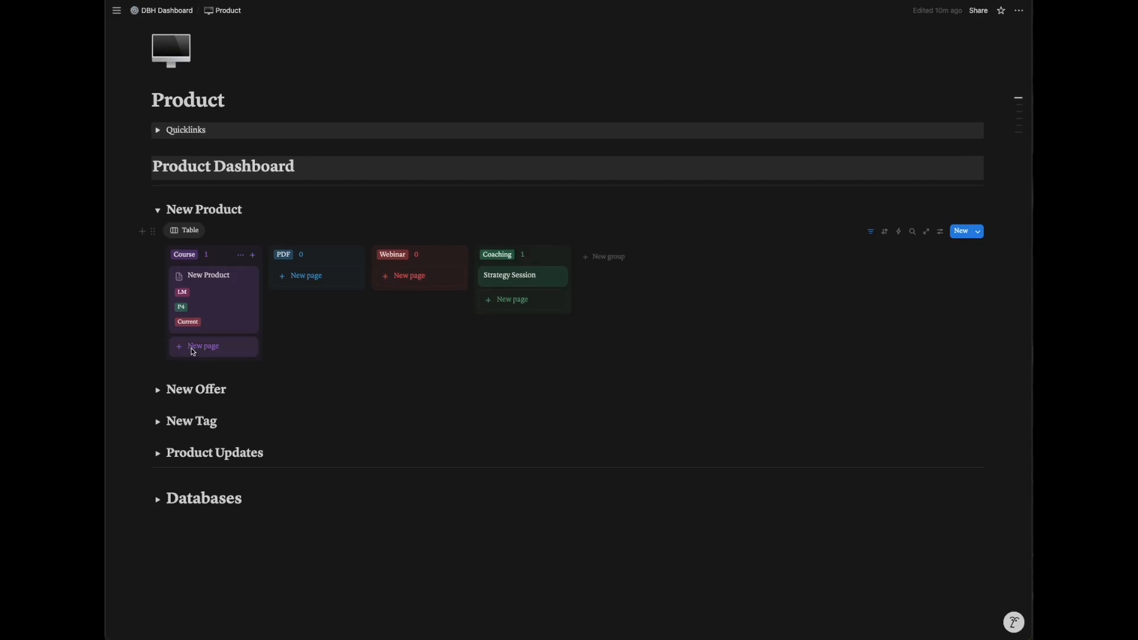
pyautogui.click(193, 350)
pyautogui.write('ABC')
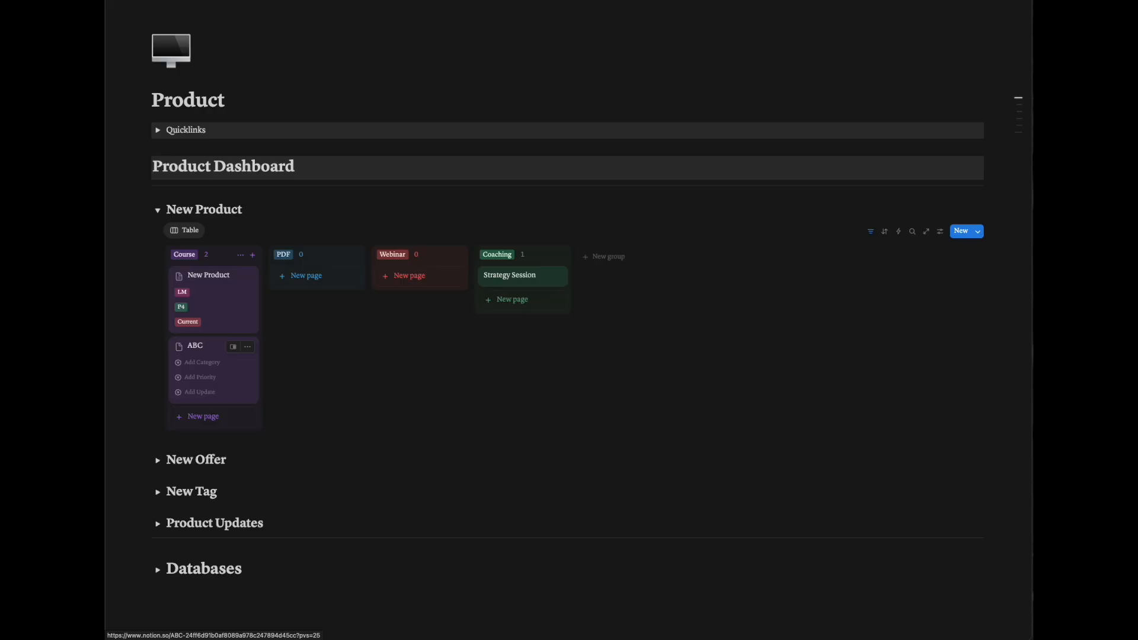
pyautogui.press('Return')
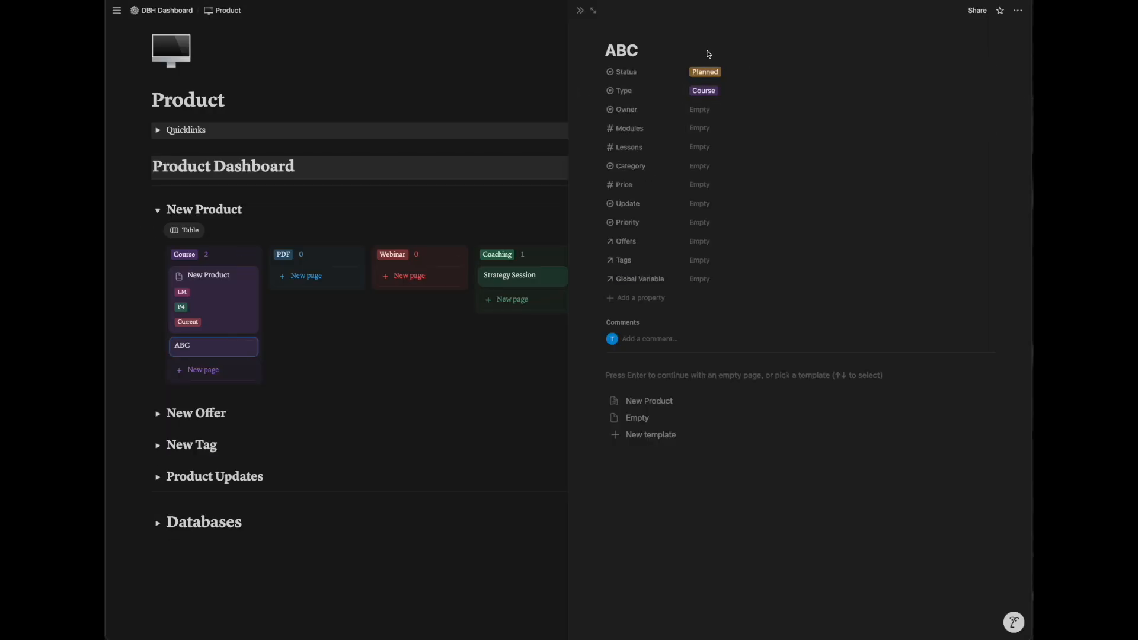
pyautogui.click(648, 406)
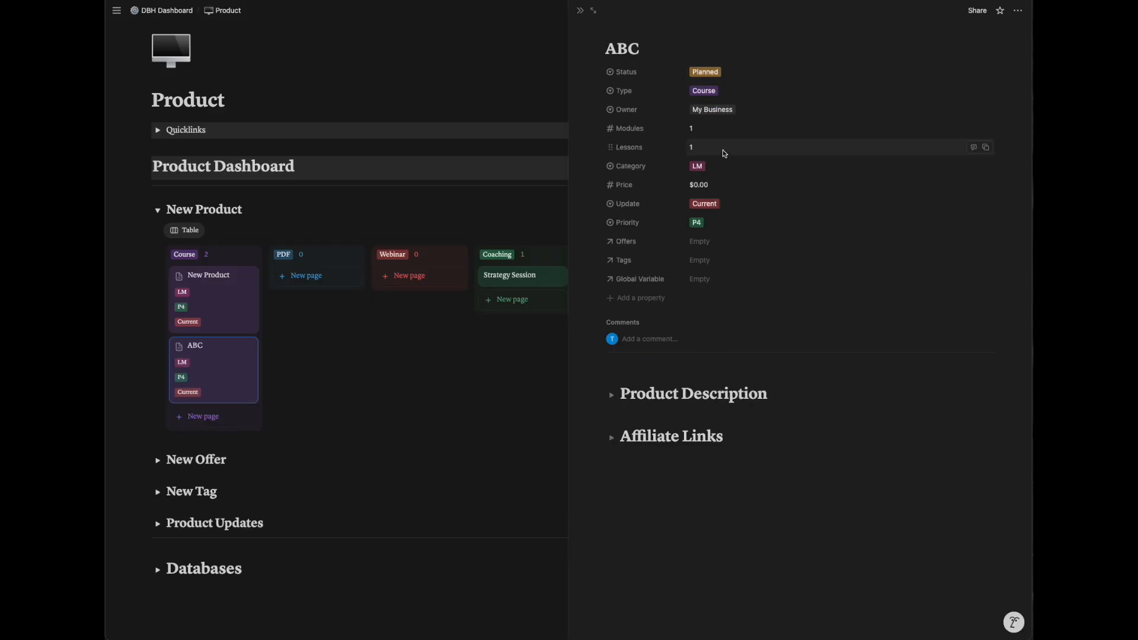
pyautogui.click(729, 73)
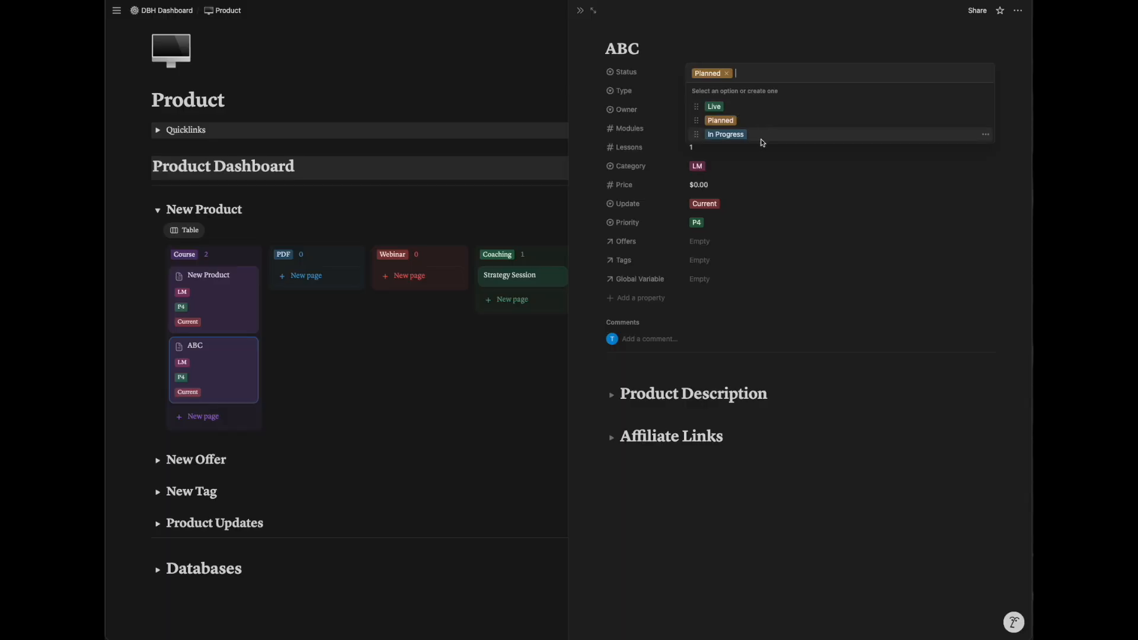
pyautogui.click(658, 96)
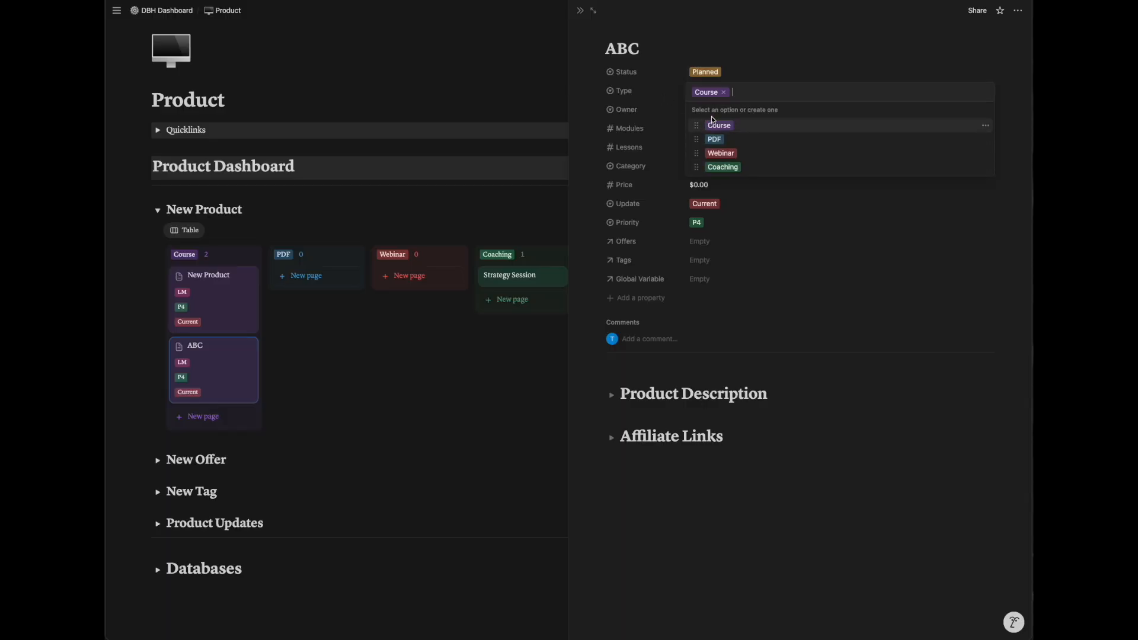
pyautogui.click(665, 89)
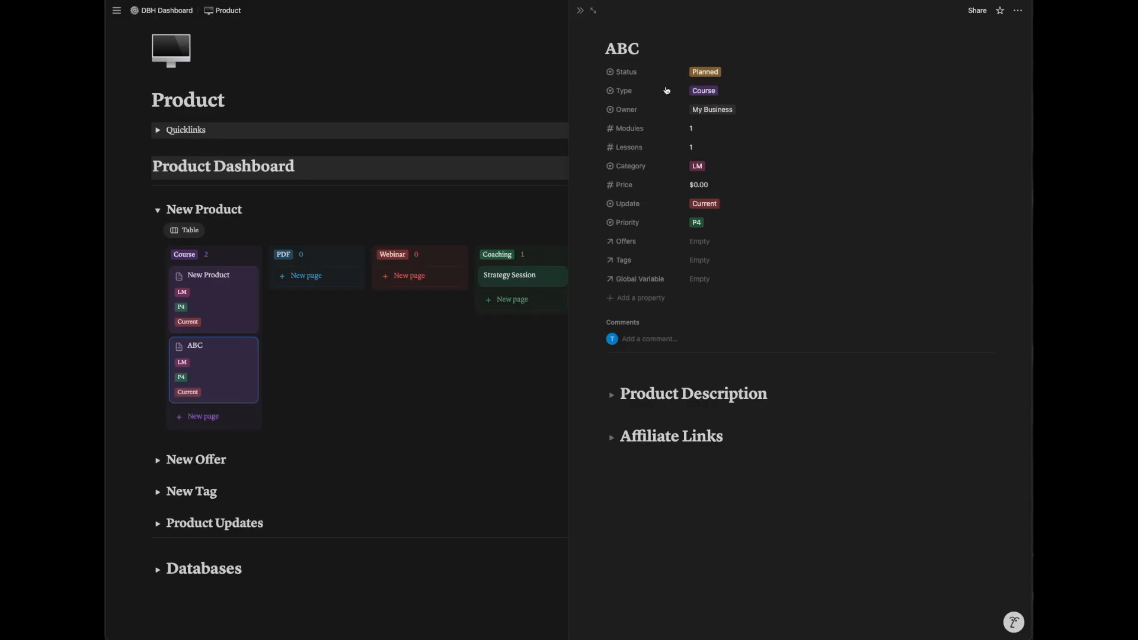
pyautogui.click(752, 114)
pyautogui.click(670, 114)
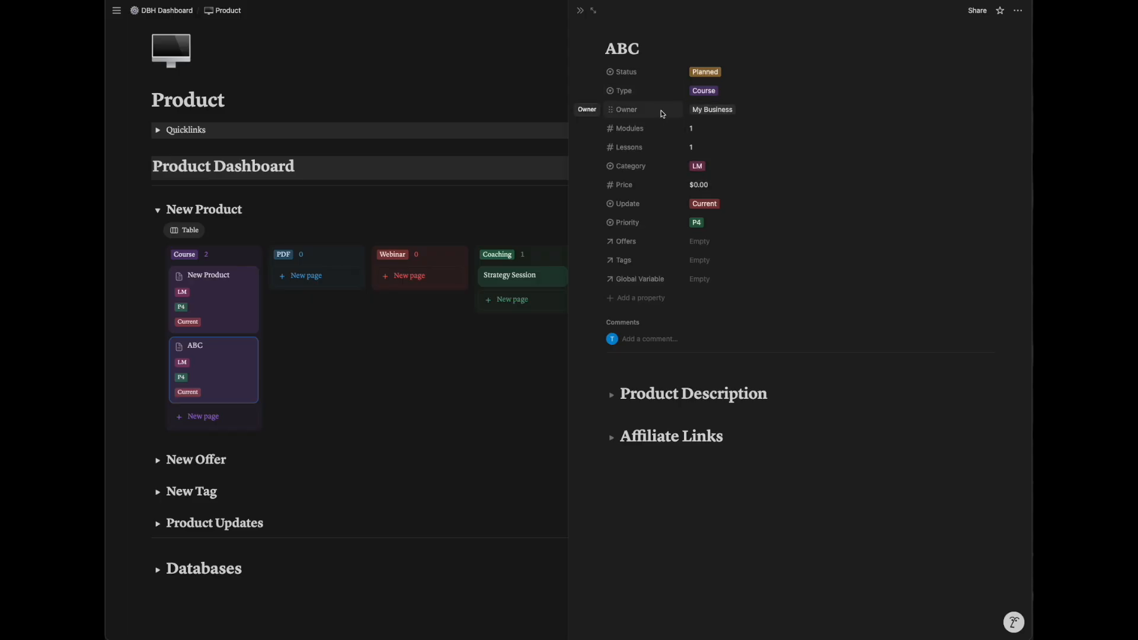
# Set the ABC course's Modules to 5 and Lessons to 25.
pyautogui.click(711, 131)
pyautogui.press('BackSpace')
pyautogui.write('5')
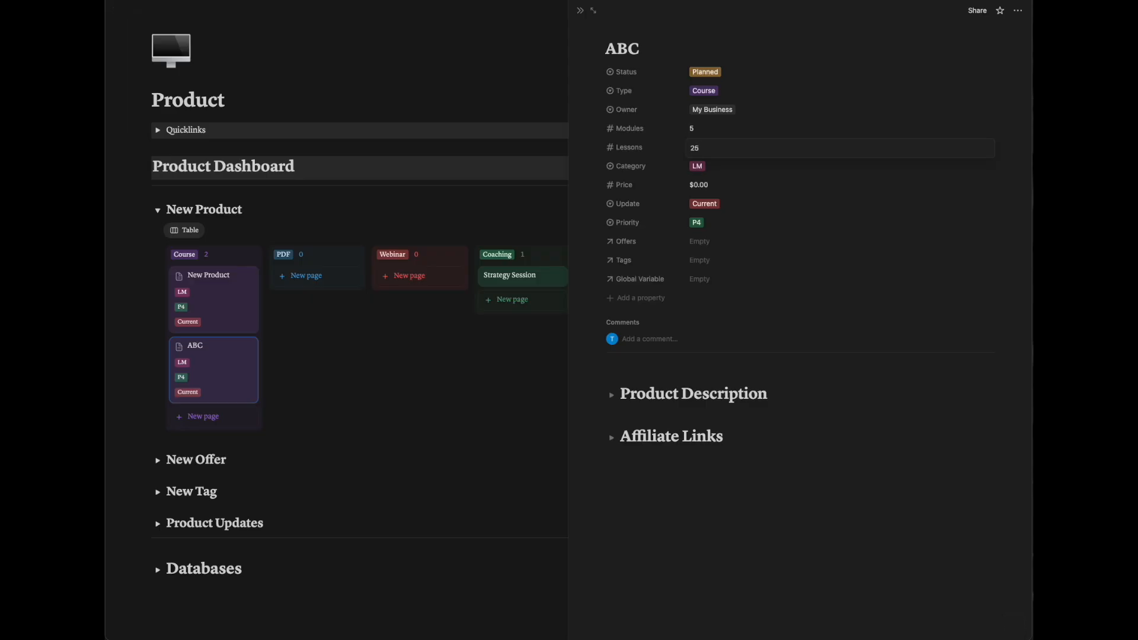
# Set the ABC course's Category to MTO and its Price to $197.
pyautogui.click(710, 167)
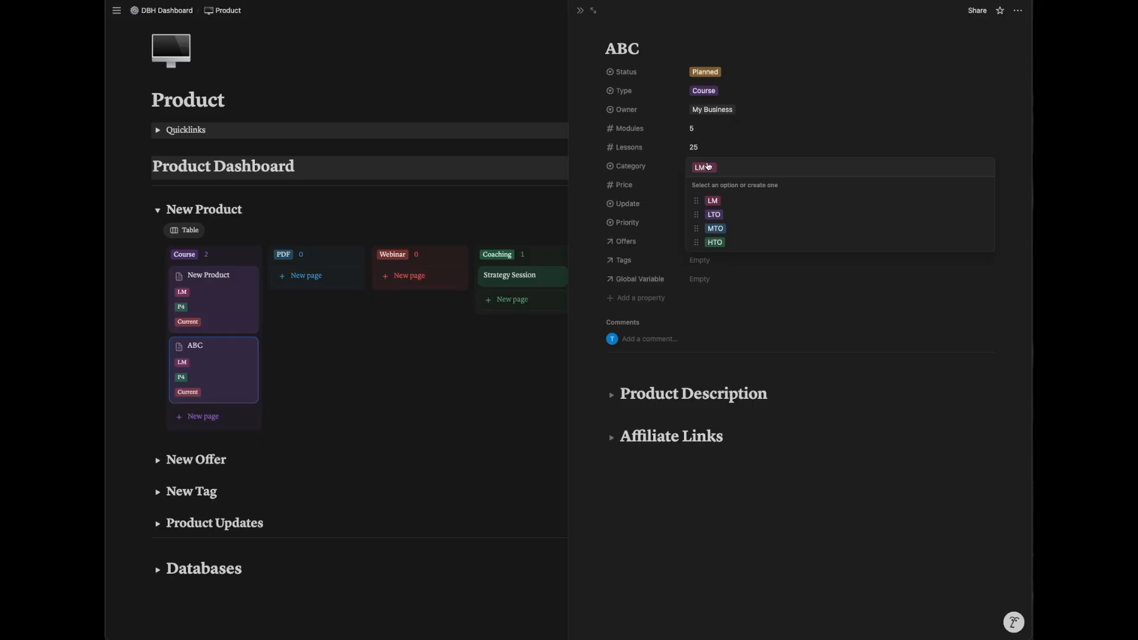
pyautogui.click(729, 230)
pyautogui.click(715, 186)
pyautogui.write('197')
pyautogui.press('Return')
# Set the ABC course's Update property to Needs Update and its Priority to P1.
pyautogui.click(754, 204)
pyautogui.click(769, 241)
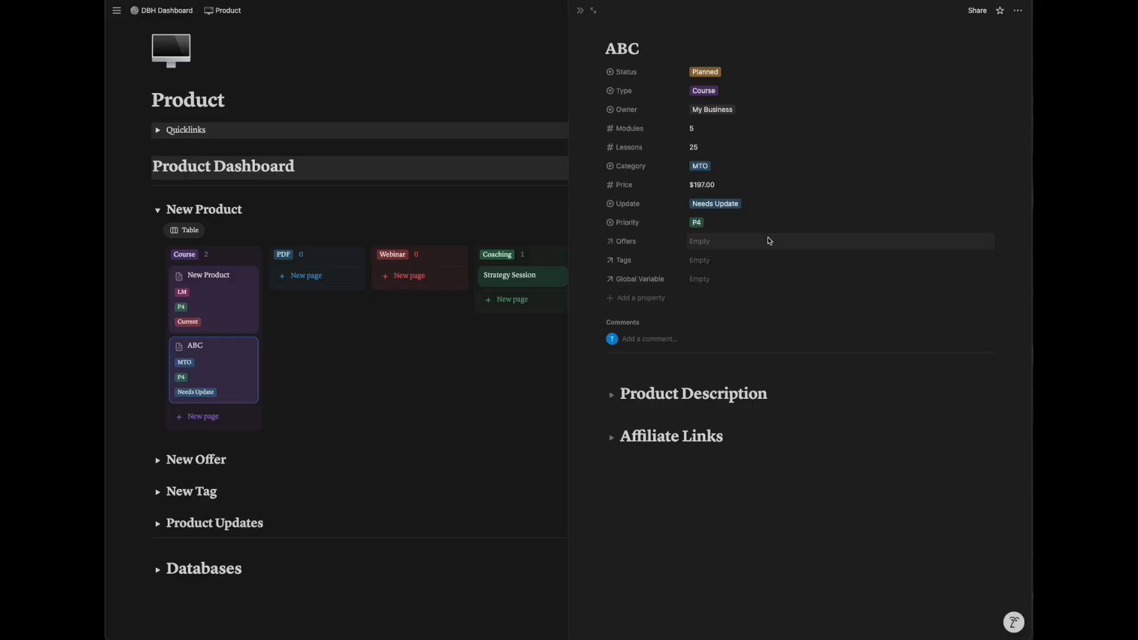
pyautogui.click(727, 73)
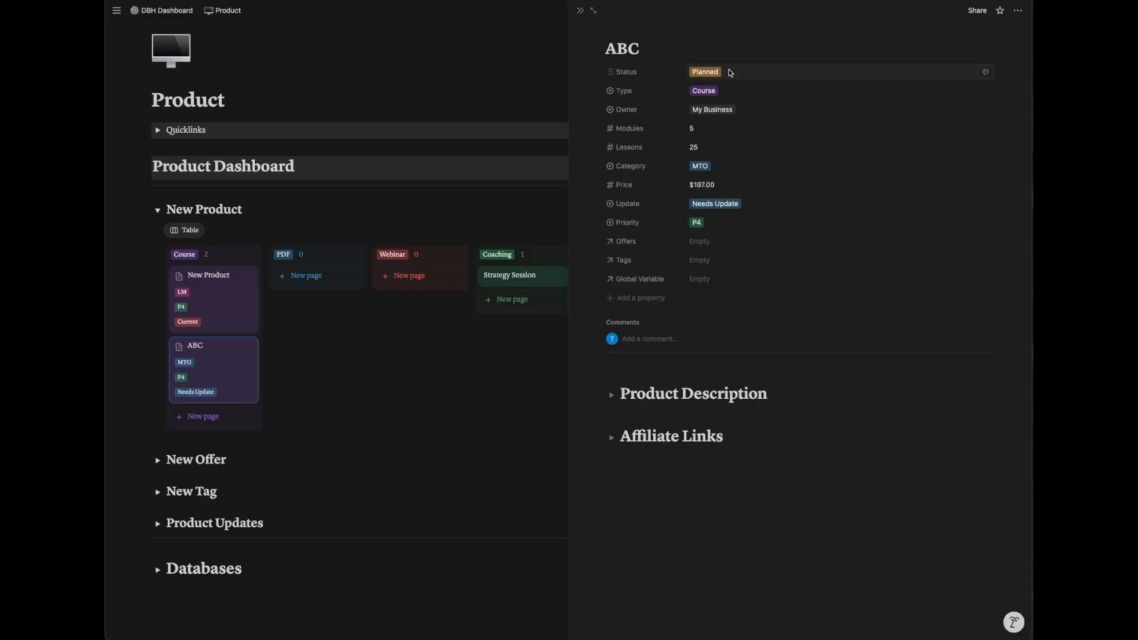
pyautogui.click(686, 204)
pyautogui.click(721, 208)
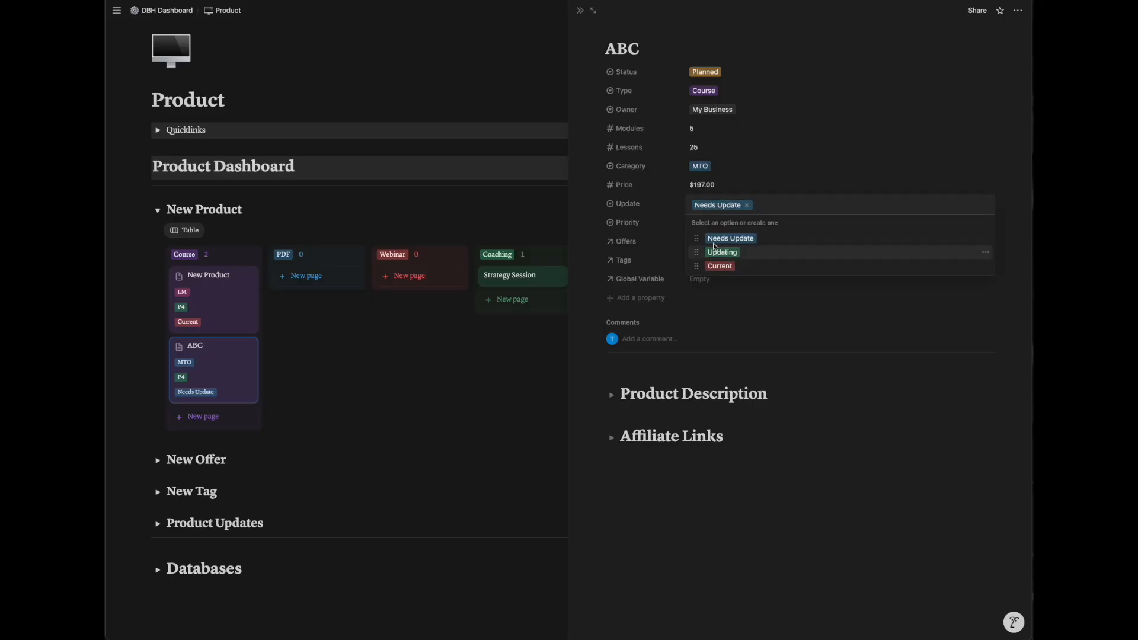
pyautogui.click(664, 213)
pyautogui.click(705, 226)
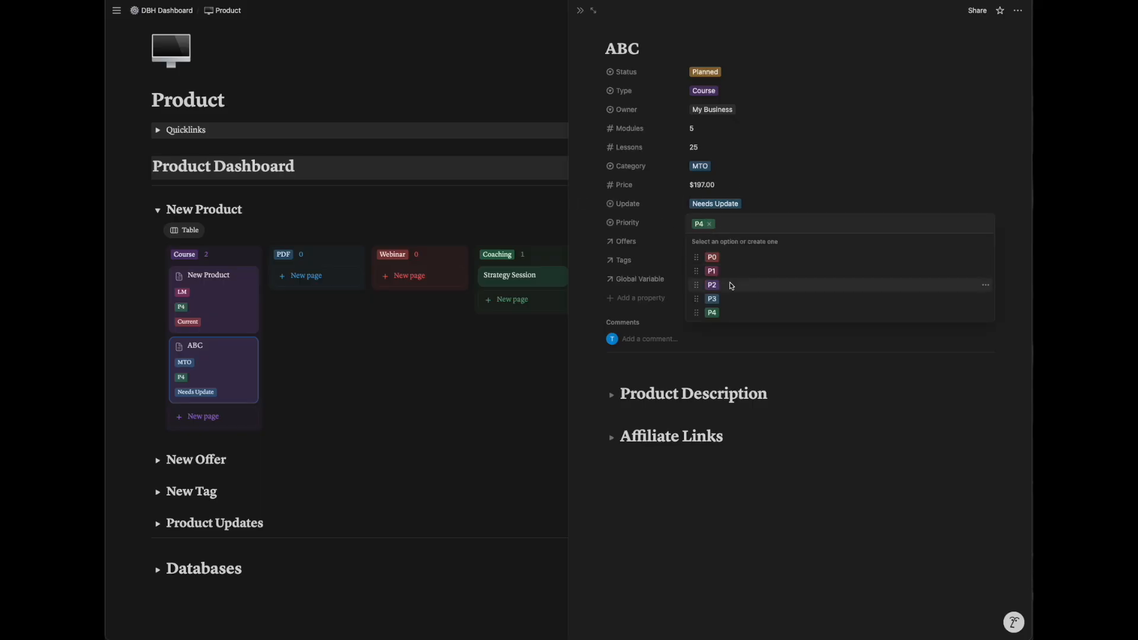
pyautogui.click(734, 277)
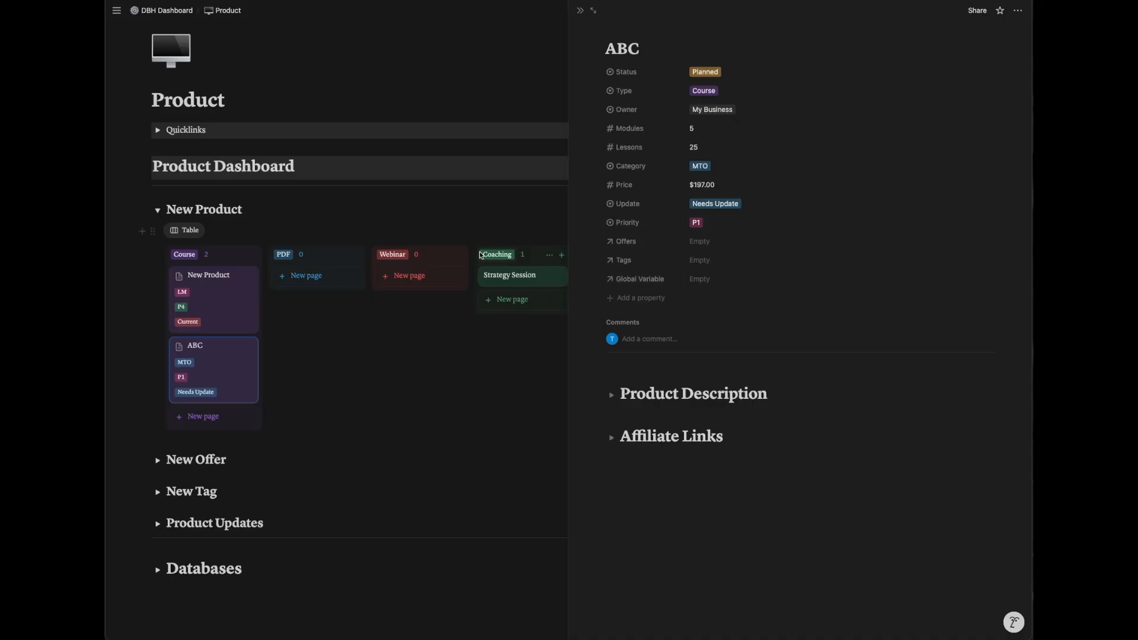
# Give the ABC product page a globe icon.
pyautogui.click(630, 31)
pyautogui.click(574, 136)
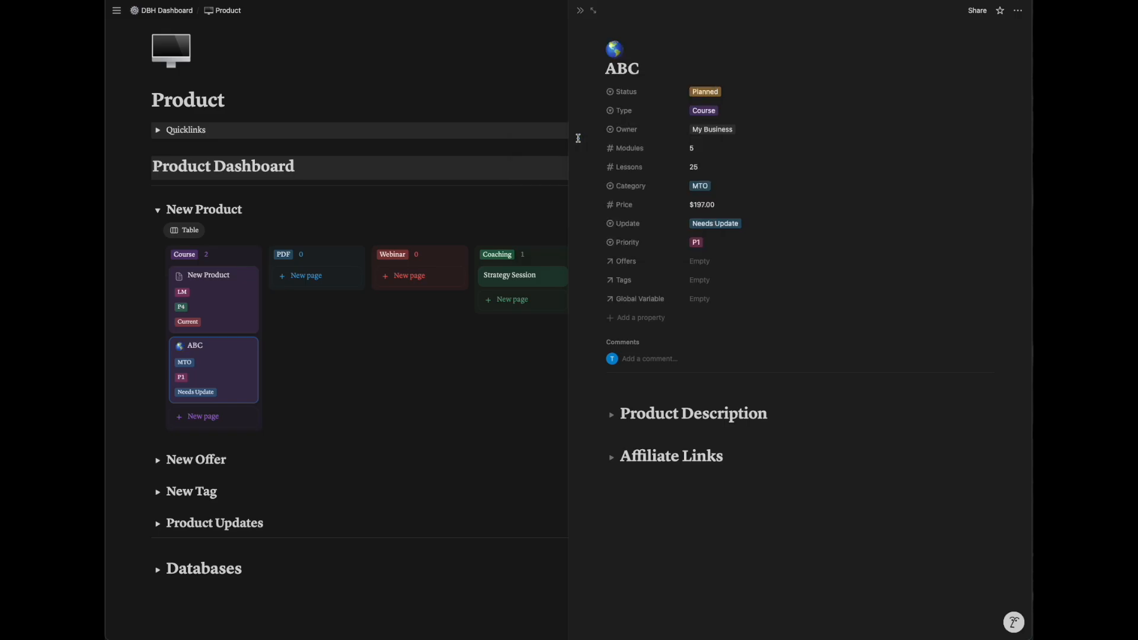
pyautogui.click(611, 415)
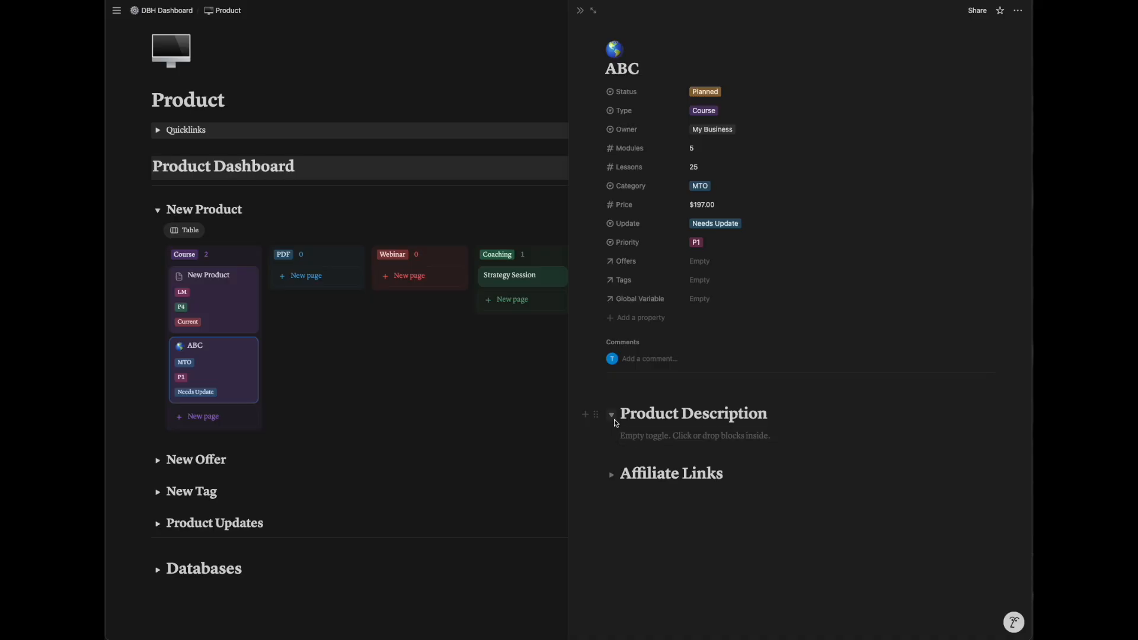
pyautogui.click(615, 417)
pyautogui.click(610, 458)
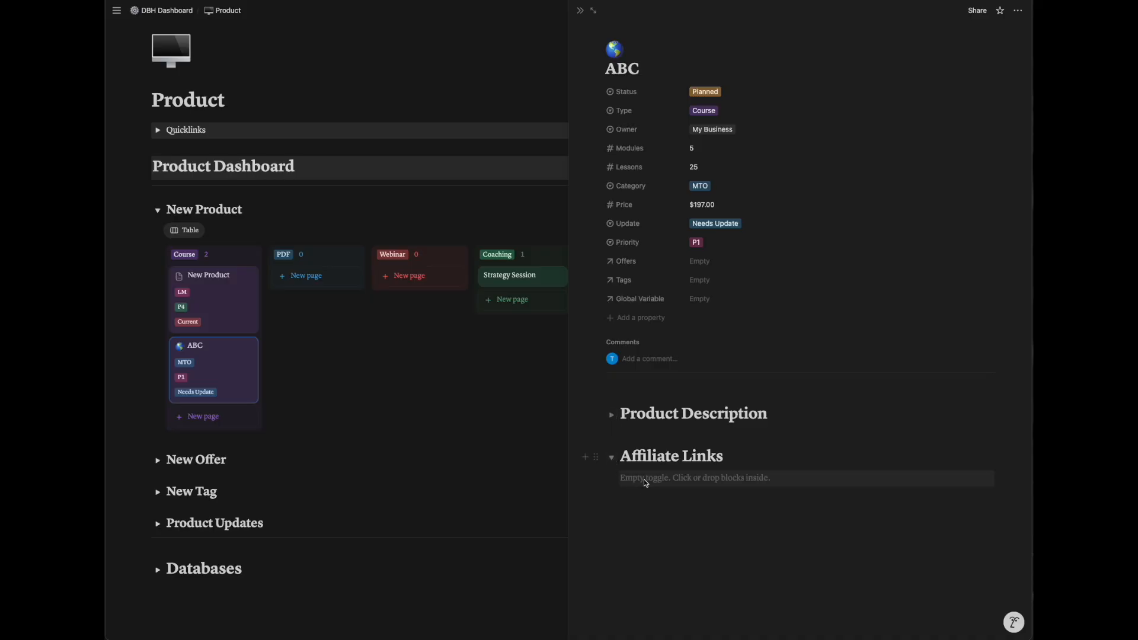
pyautogui.click(613, 459)
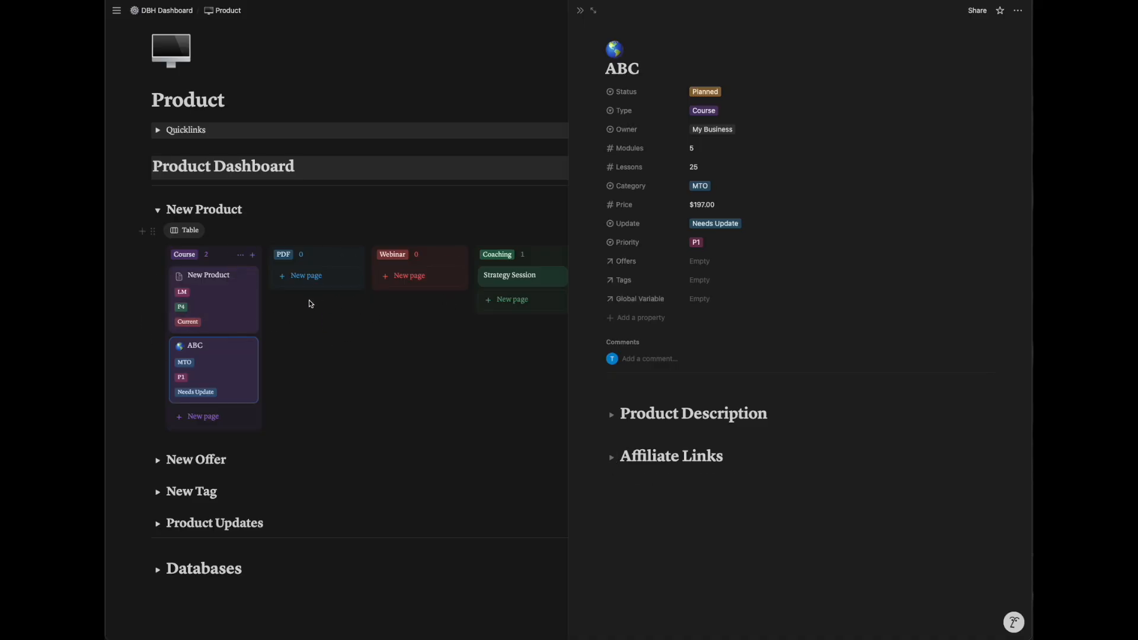
# Expand the New Offer section and create an offer named ABC Standard in the MTO group with a price of $197.
pyautogui.scroll(-2, 242, 335)
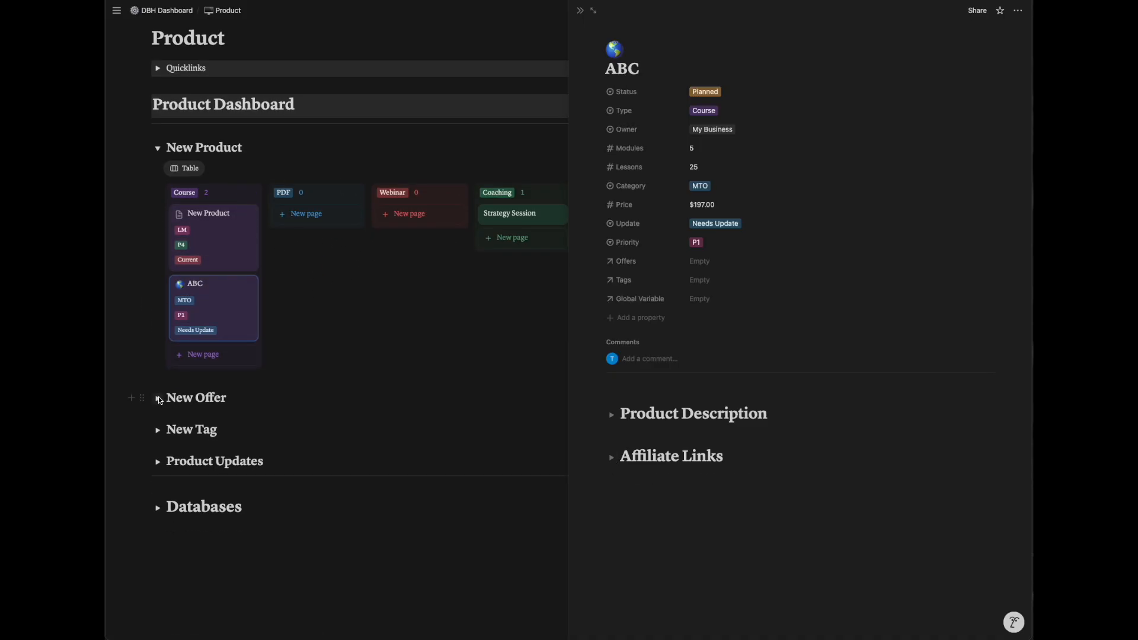
pyautogui.click(159, 400)
pyautogui.scroll(-3, 287, 376)
pyautogui.scroll(1, 290, 383)
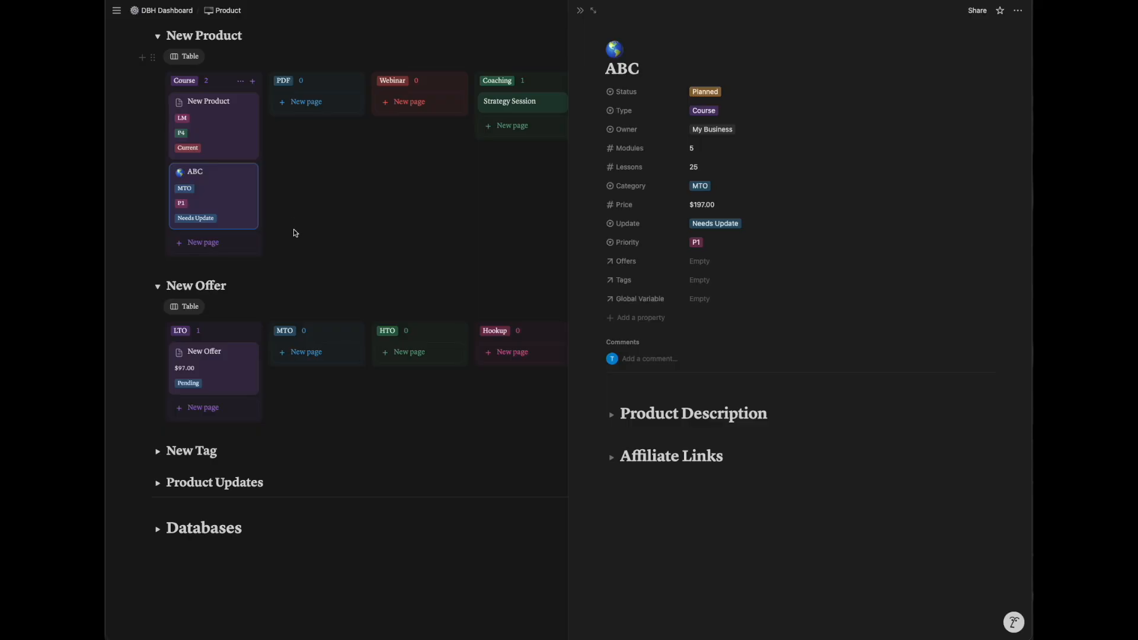
pyautogui.click(307, 352)
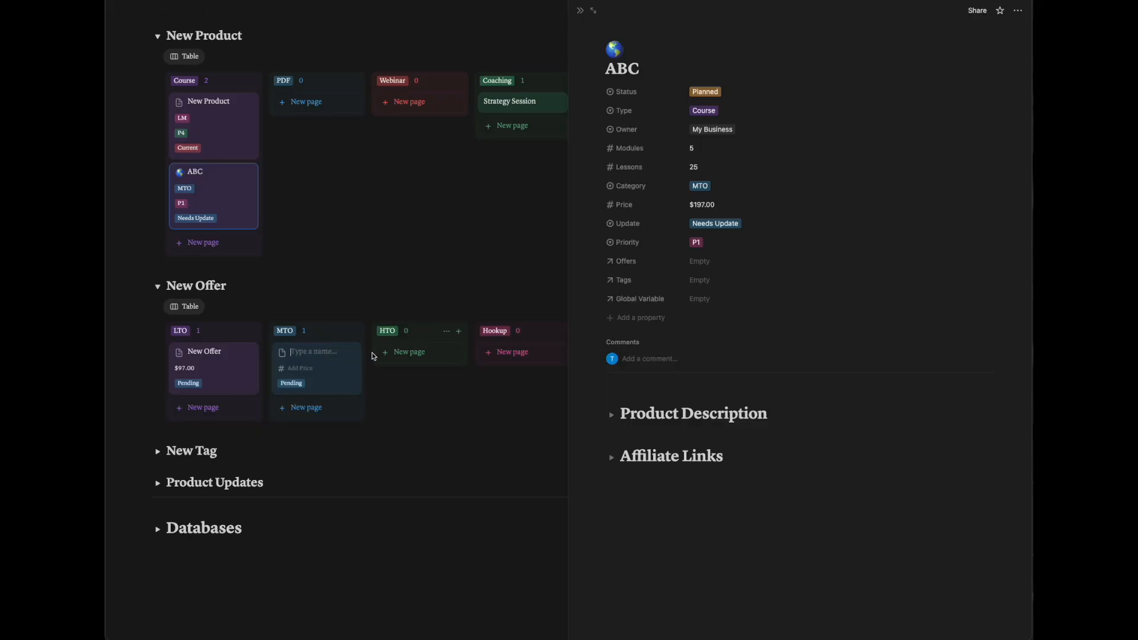
pyautogui.write('ABC Standard')
pyautogui.press('Return')
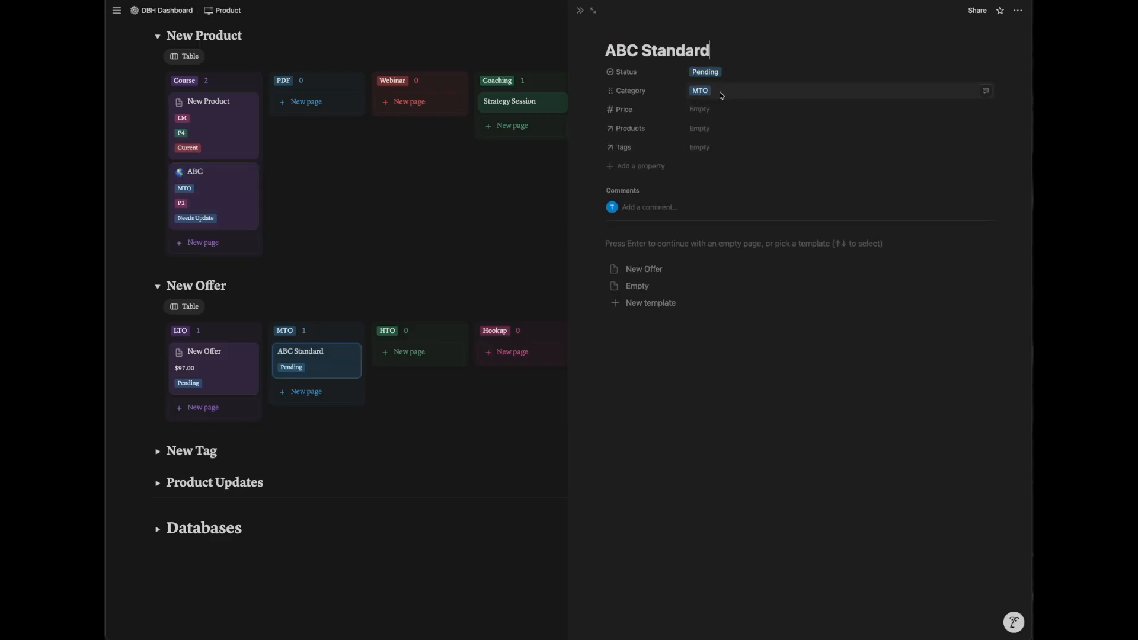
pyautogui.click(706, 113)
pyautogui.write('197')
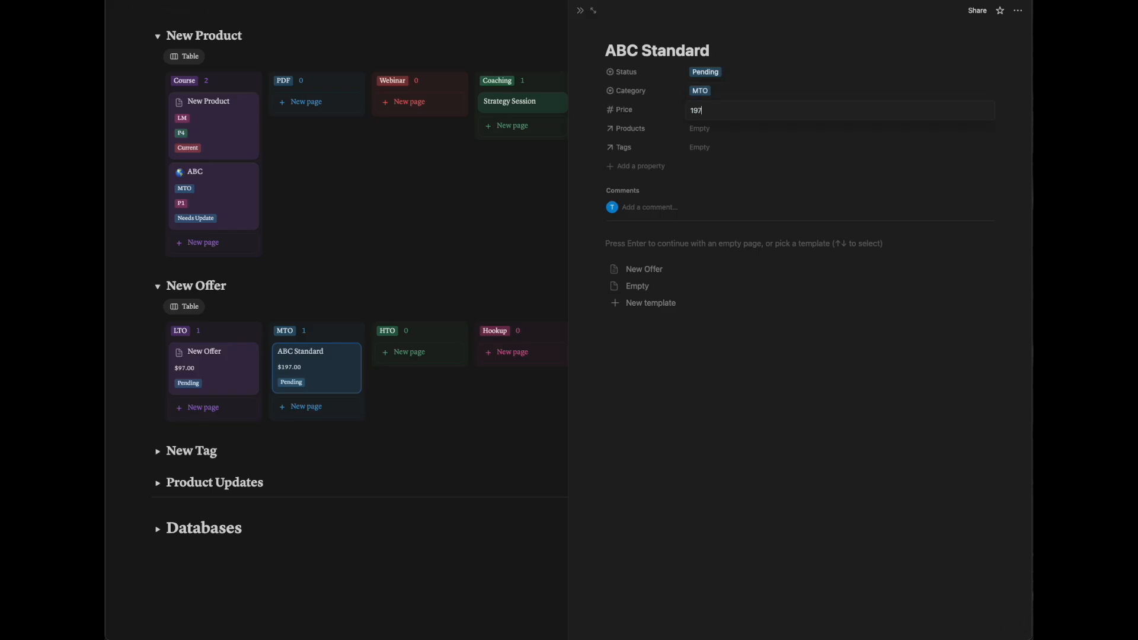
# Link the ABC product to the ABC Standard offer and apply the New Offer template to the page.
pyautogui.click(701, 129)
pyautogui.click(721, 164)
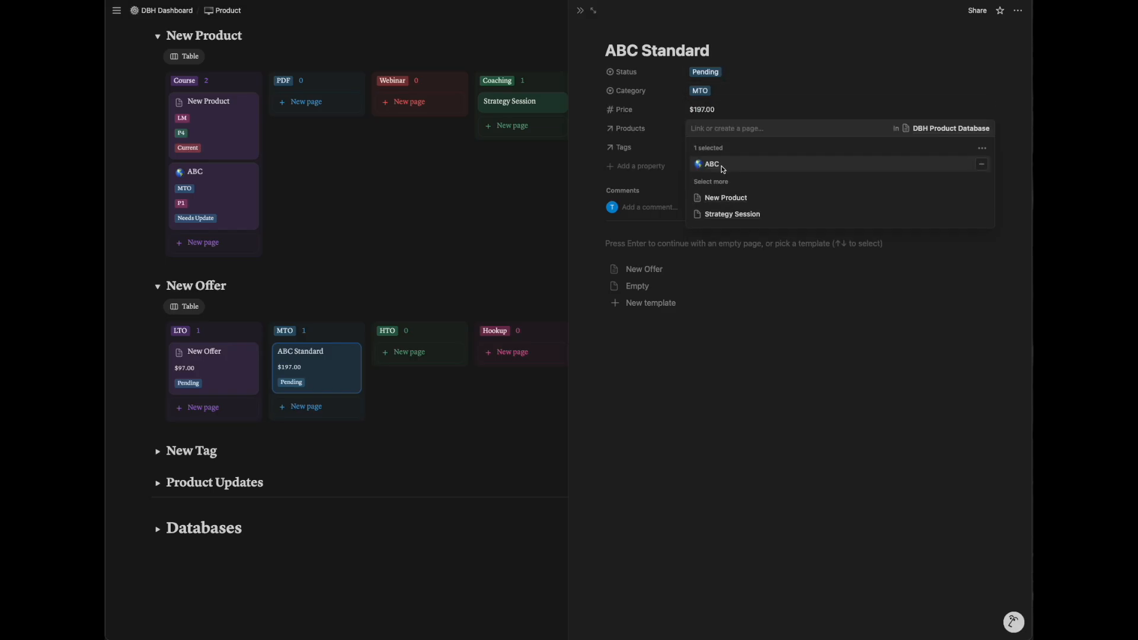
pyautogui.click(674, 140)
pyautogui.click(646, 270)
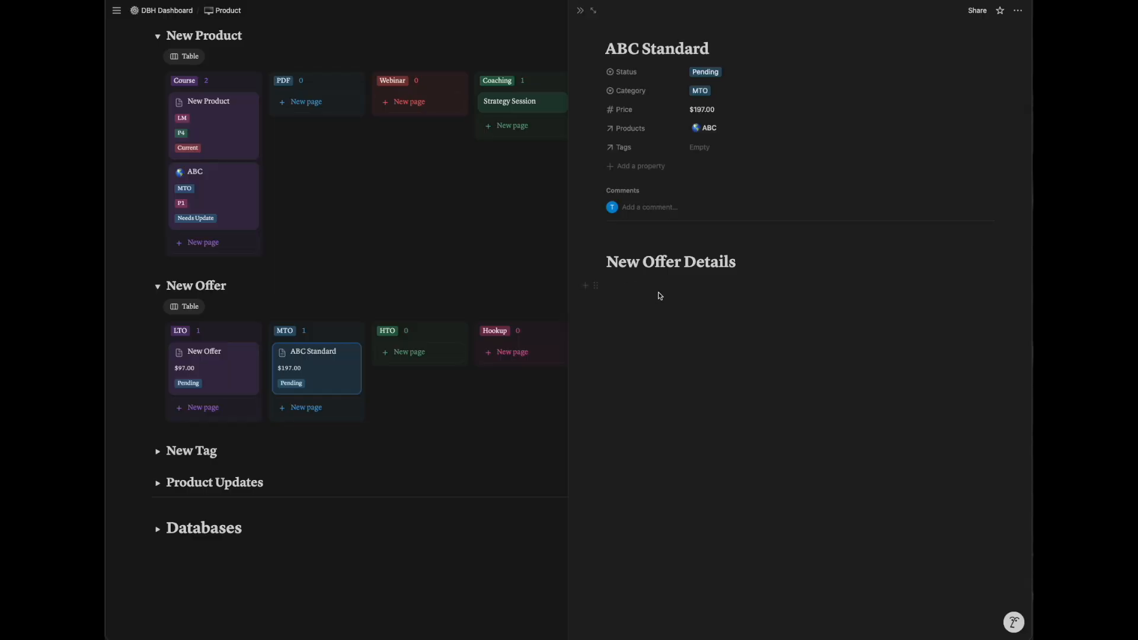
# Create an offer named ABC Launch in the LTO group, open its page and apply the New Offer template.
pyautogui.click(211, 407)
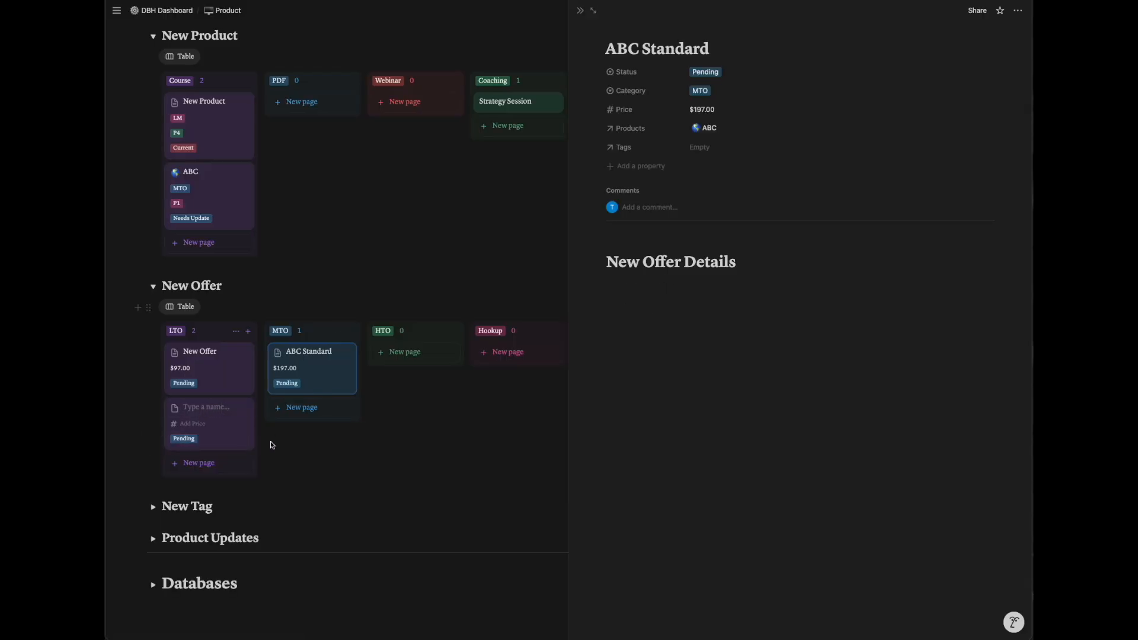
pyautogui.write('ABC Launch')
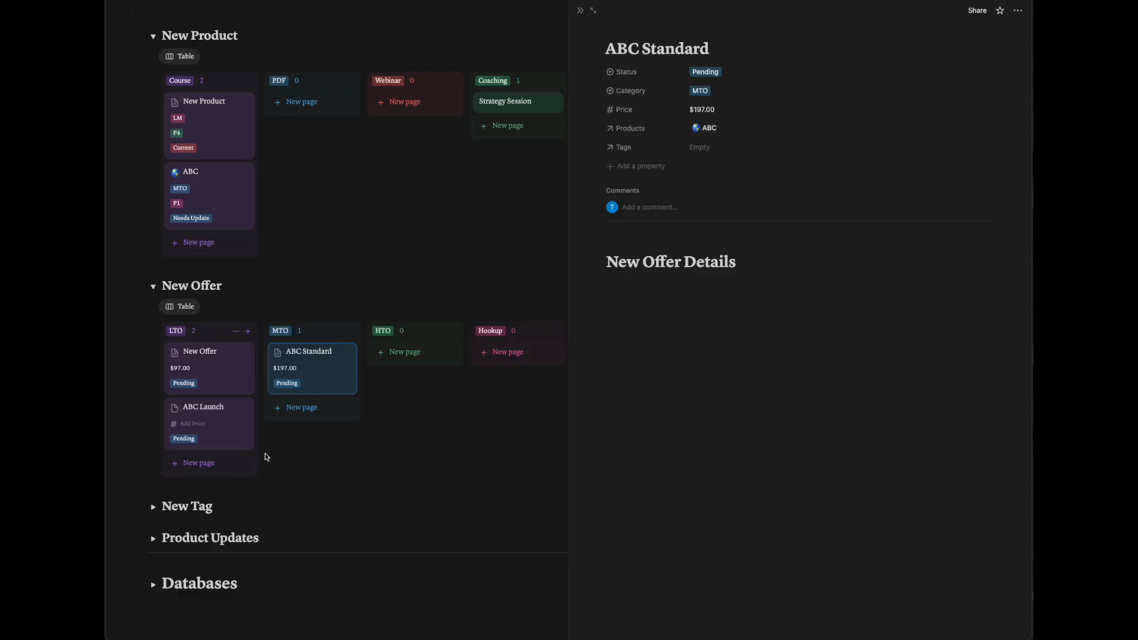
pyautogui.click(226, 412)
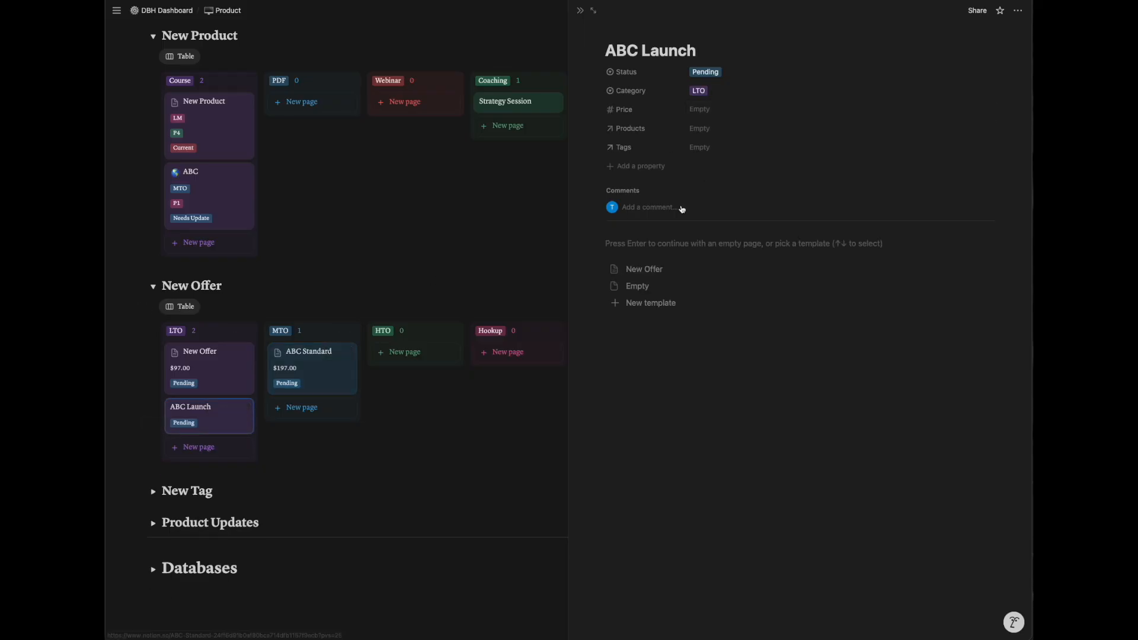
pyautogui.click(645, 269)
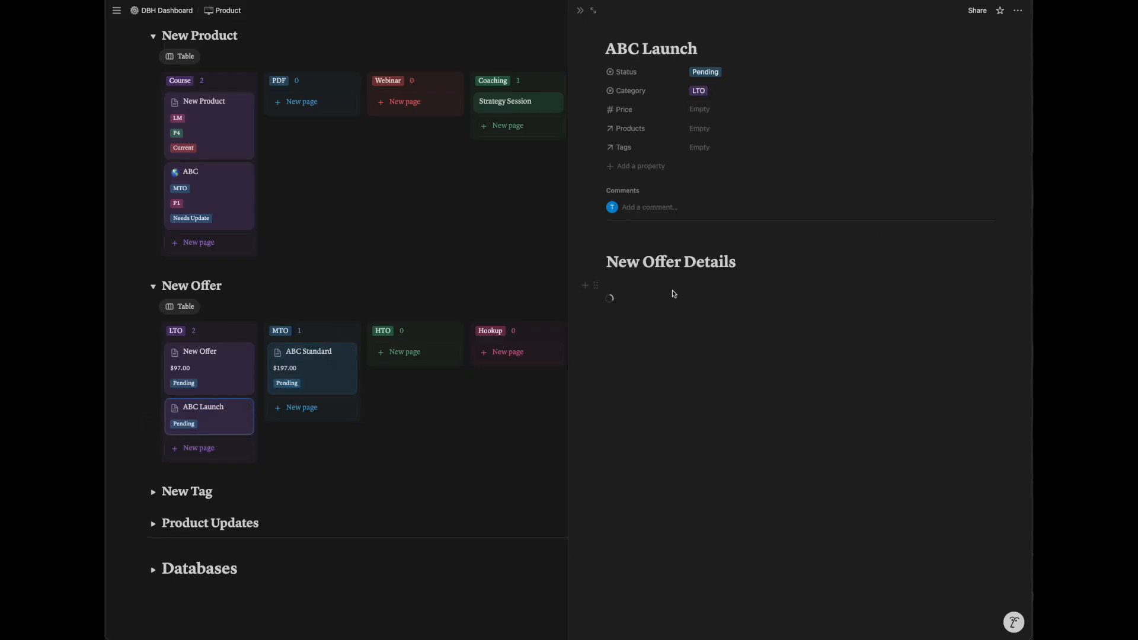
# Set the ABC Launch offer's Price to $97 and link it to the ABC product.
pyautogui.click(704, 110)
pyautogui.write('97')
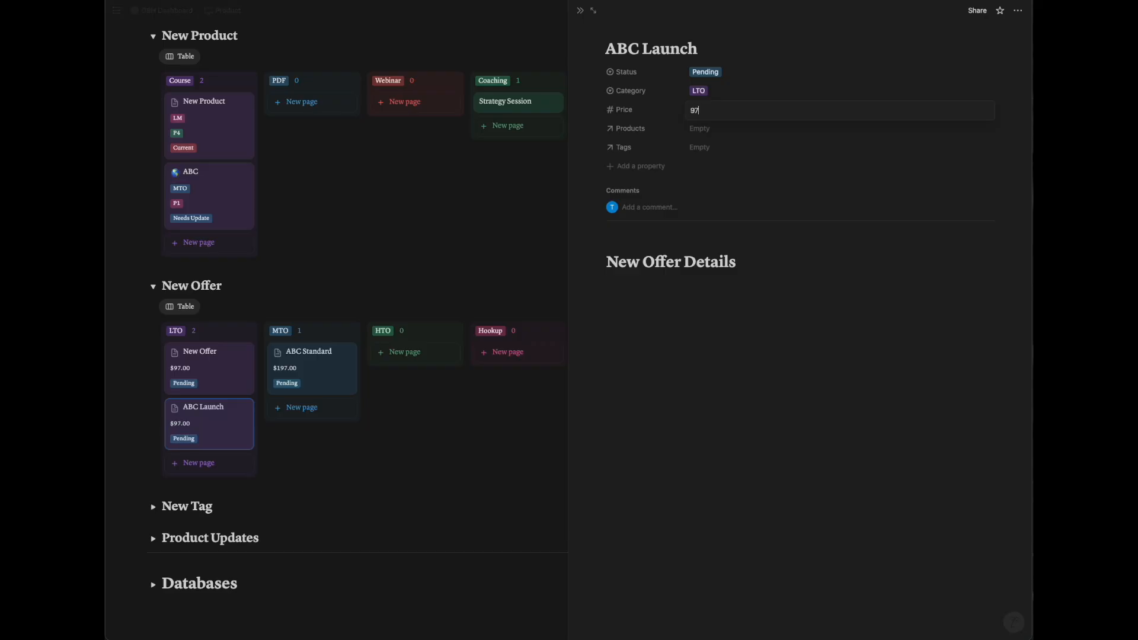
pyautogui.click(712, 132)
pyautogui.click(721, 172)
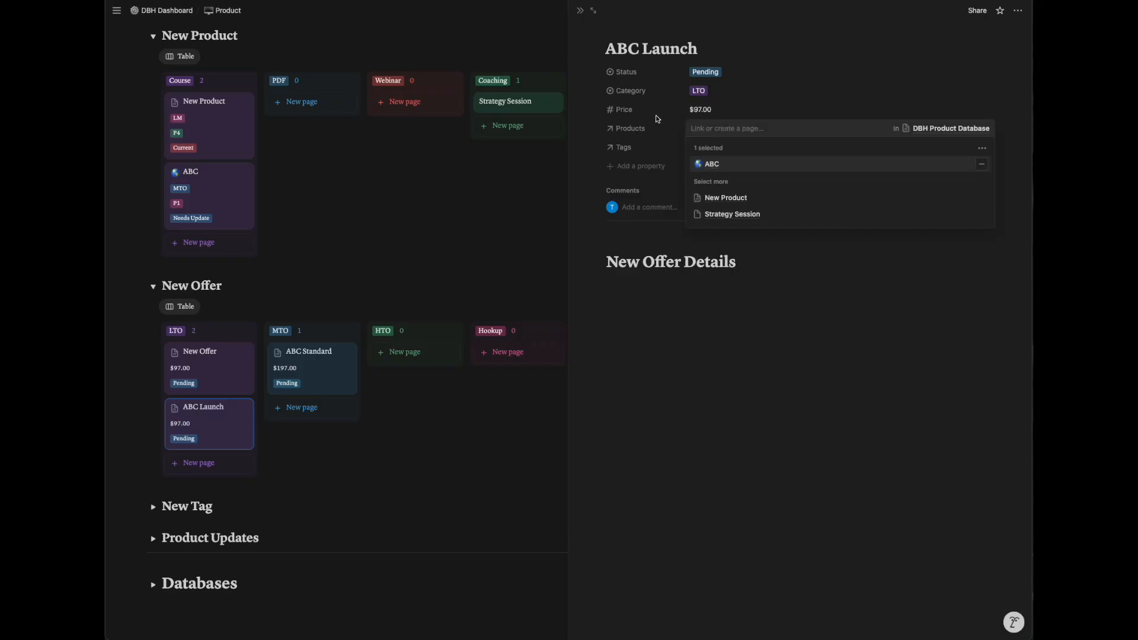
pyautogui.click(658, 121)
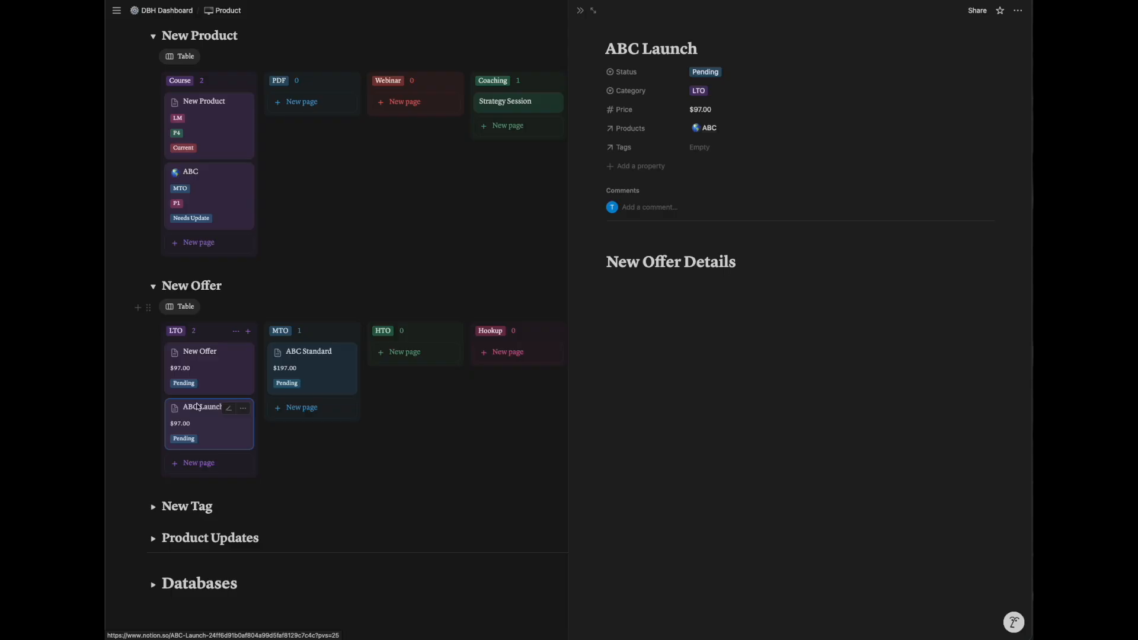
# Expand the New Tag section and close the ABC Launch page to bring all tag groups into view.
pyautogui.scroll(-1, 156, 374)
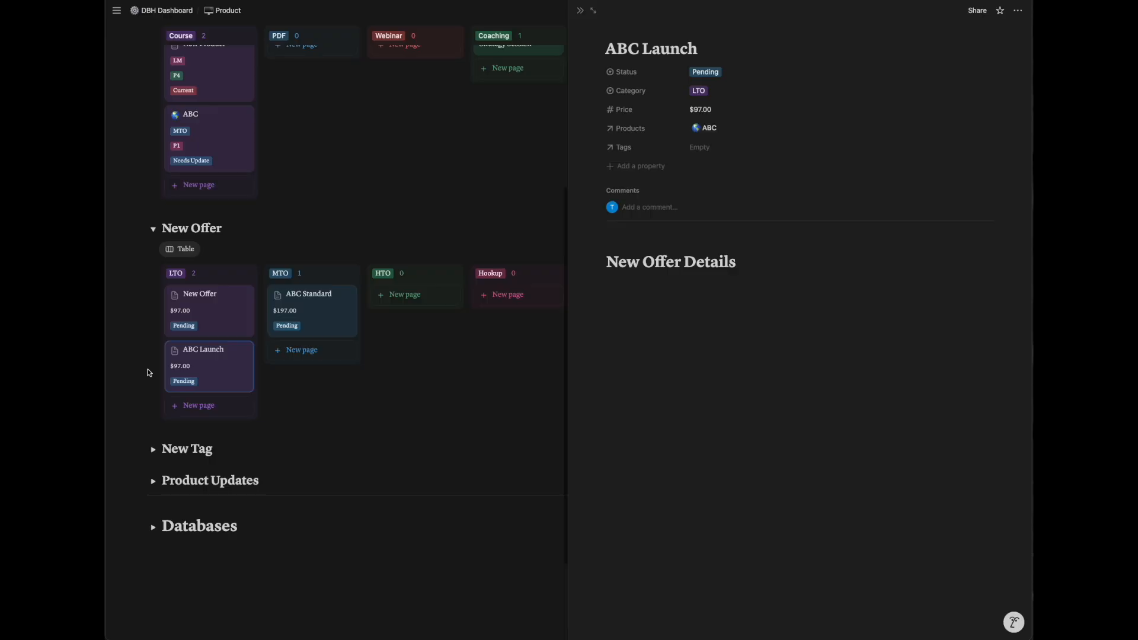
pyautogui.scroll(-1, 148, 374)
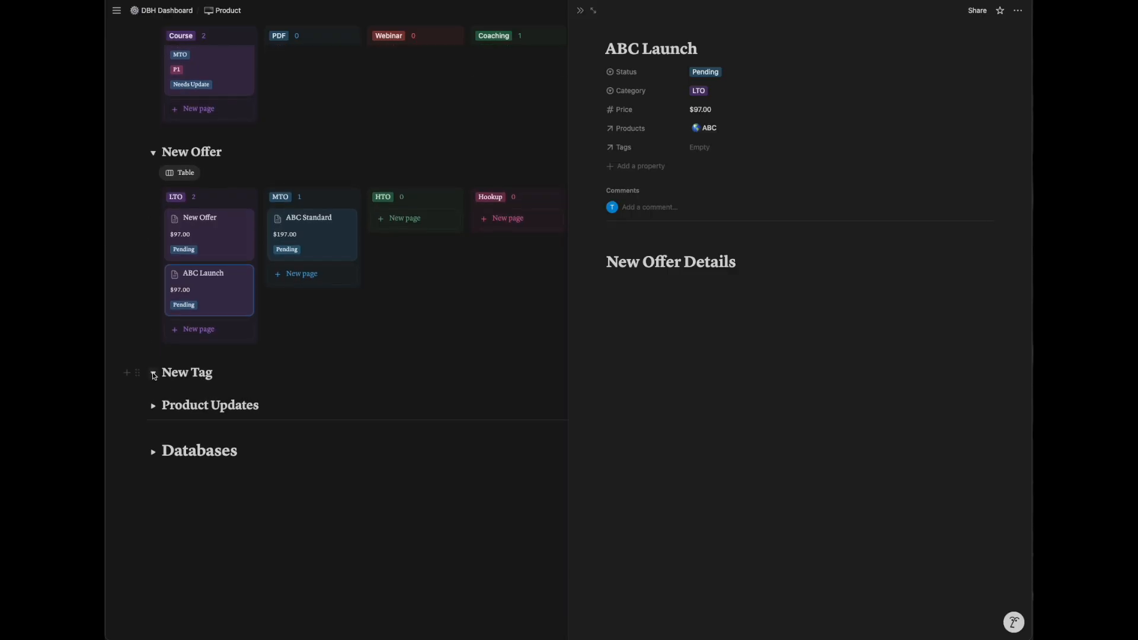
pyautogui.click(154, 374)
pyautogui.scroll(-1, 282, 389)
pyautogui.hscroll(2, 309, 419)
pyautogui.hscroll(-2, 308, 417)
pyautogui.click(570, 224)
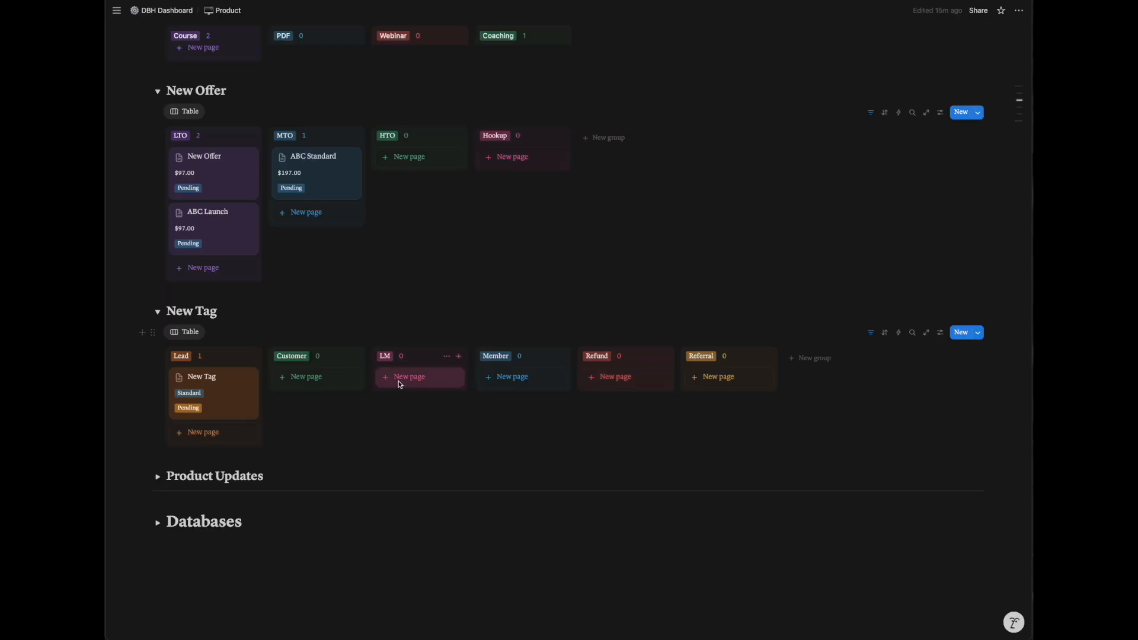
pyautogui.scroll(-1, 402, 379)
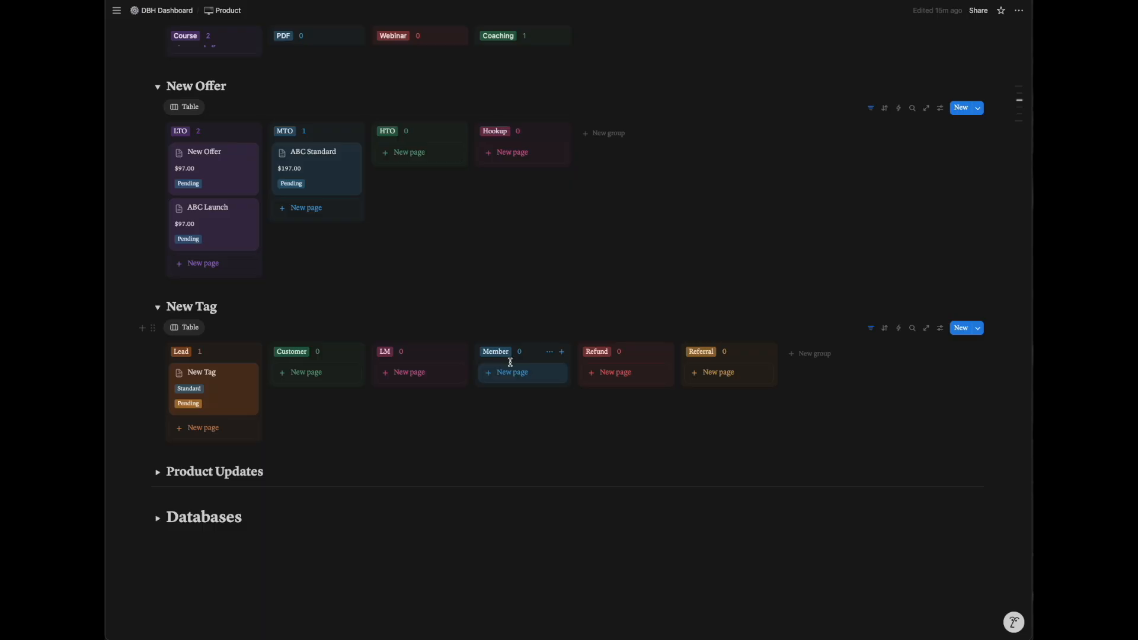
pyautogui.scroll(1, 506, 356)
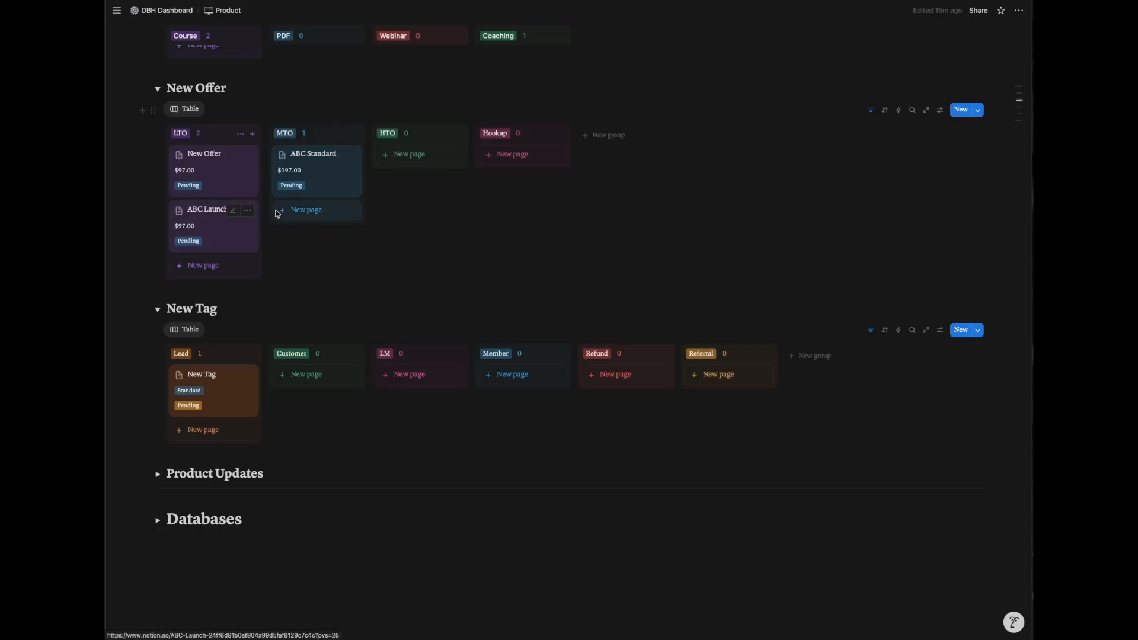
# Create a tag named ABC-S-197 in the Customer group of New Tag and narrow its opened side page.
pyautogui.click(288, 368)
pyautogui.write('A')
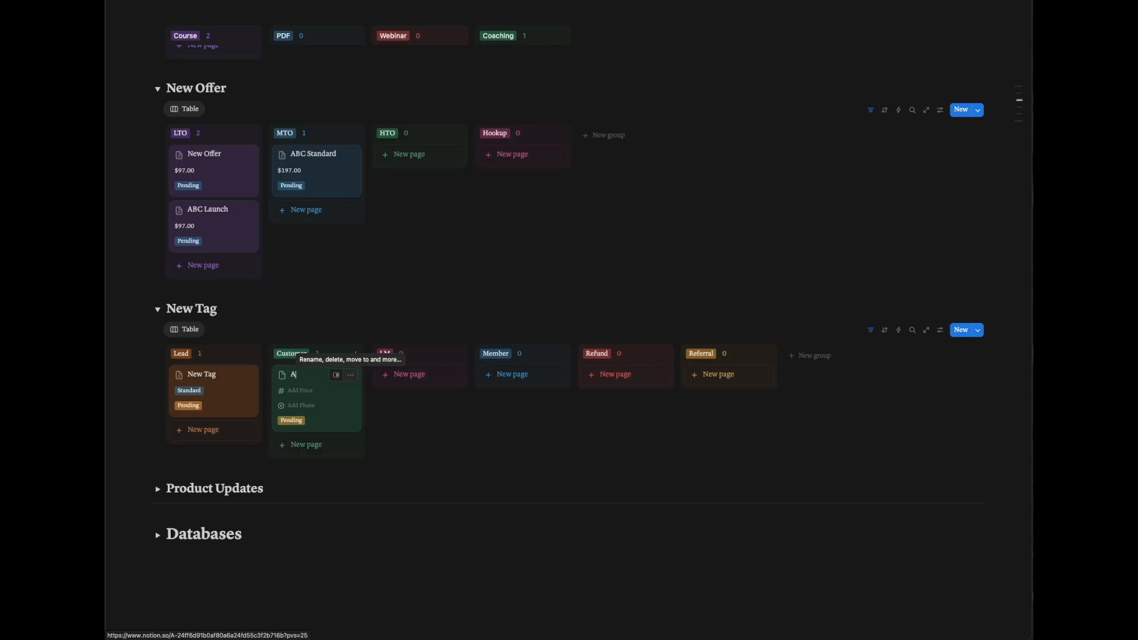
pyautogui.write('BC-S')
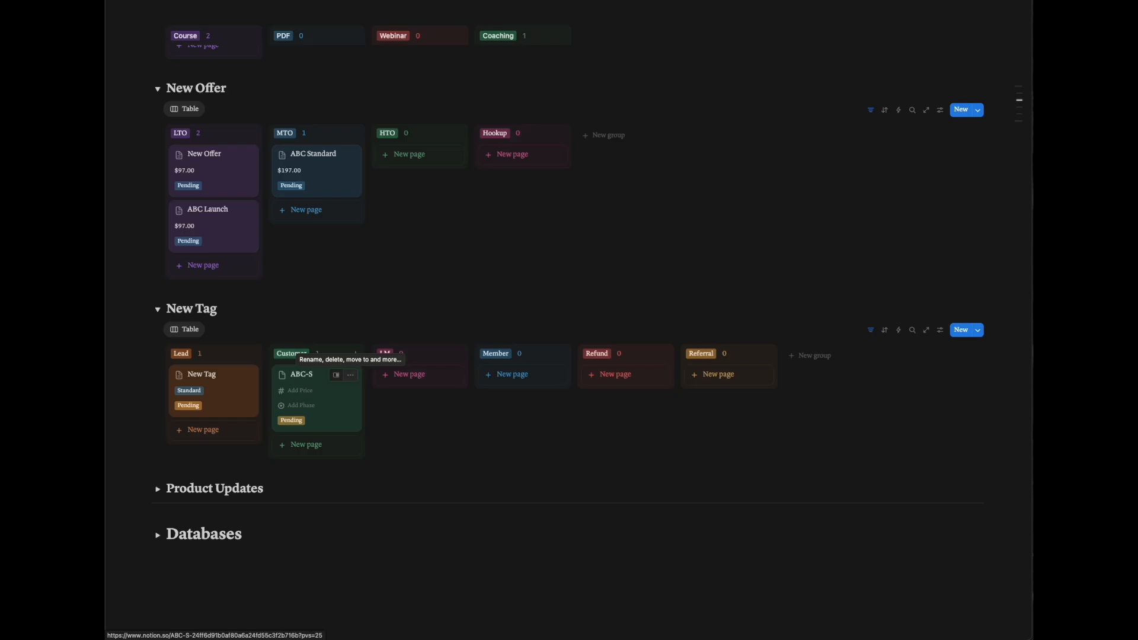
pyautogui.write('-197')
pyautogui.press('Return')
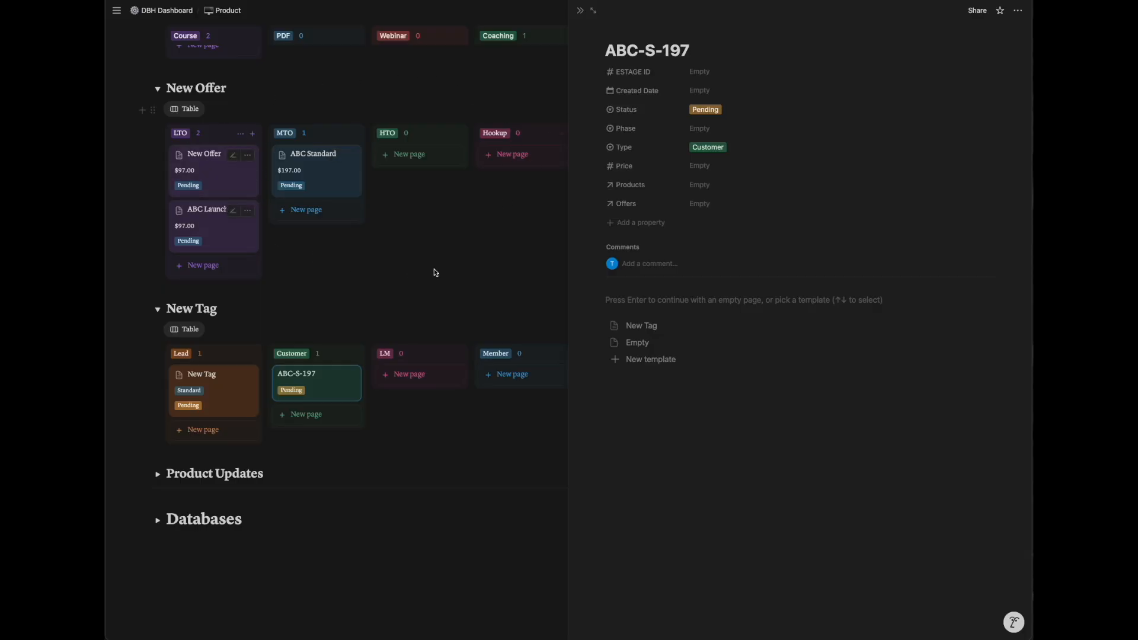
pyautogui.moveTo(569, 231); pyautogui.dragTo(650, 231)
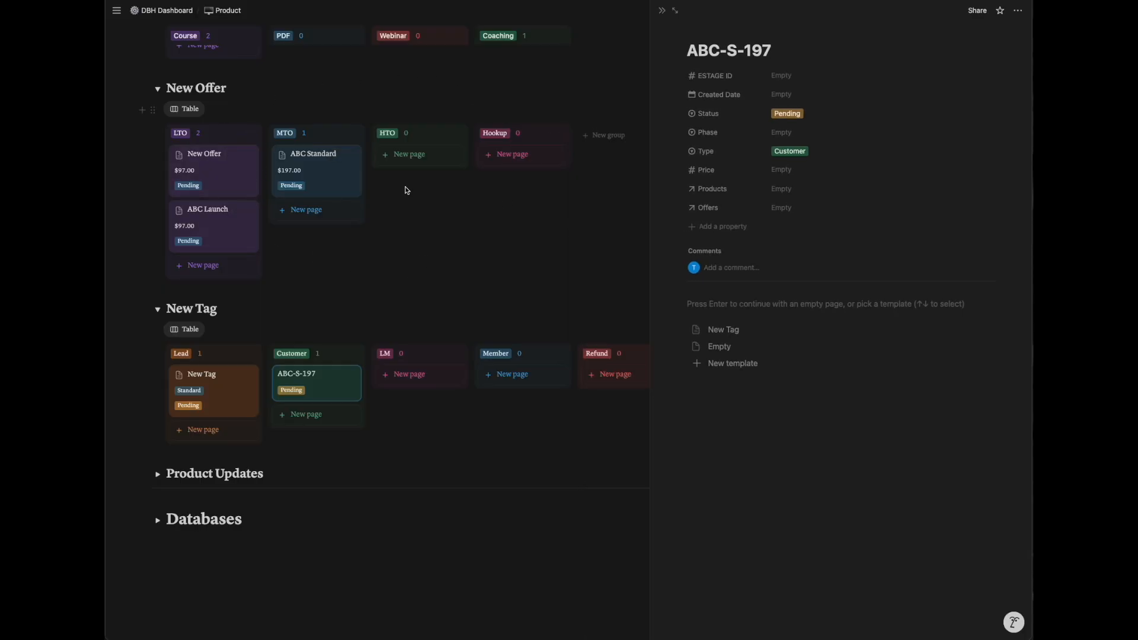
# Examine the ABC-S-197 tag's name, its ESTAGE ID and Created Date properties and the available Status options.
pyautogui.scroll(1, 404, 188)
pyautogui.scroll(1, 407, 192)
pyautogui.scroll(-1, 407, 192)
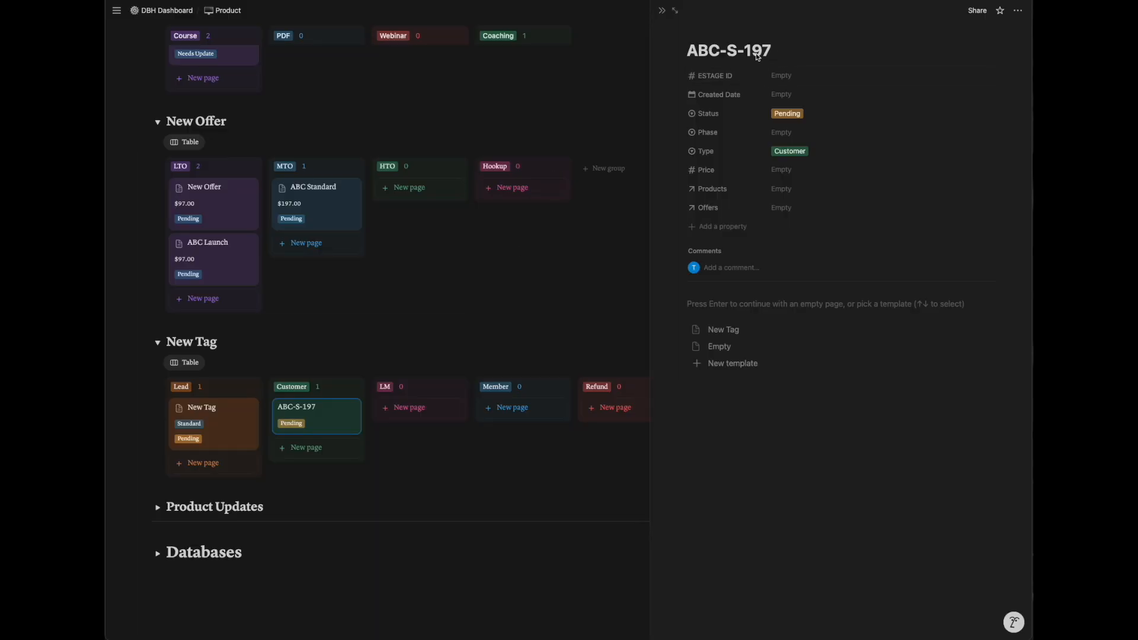
pyautogui.moveTo(772, 51); pyautogui.dragTo(726, 51)
pyautogui.click(799, 55)
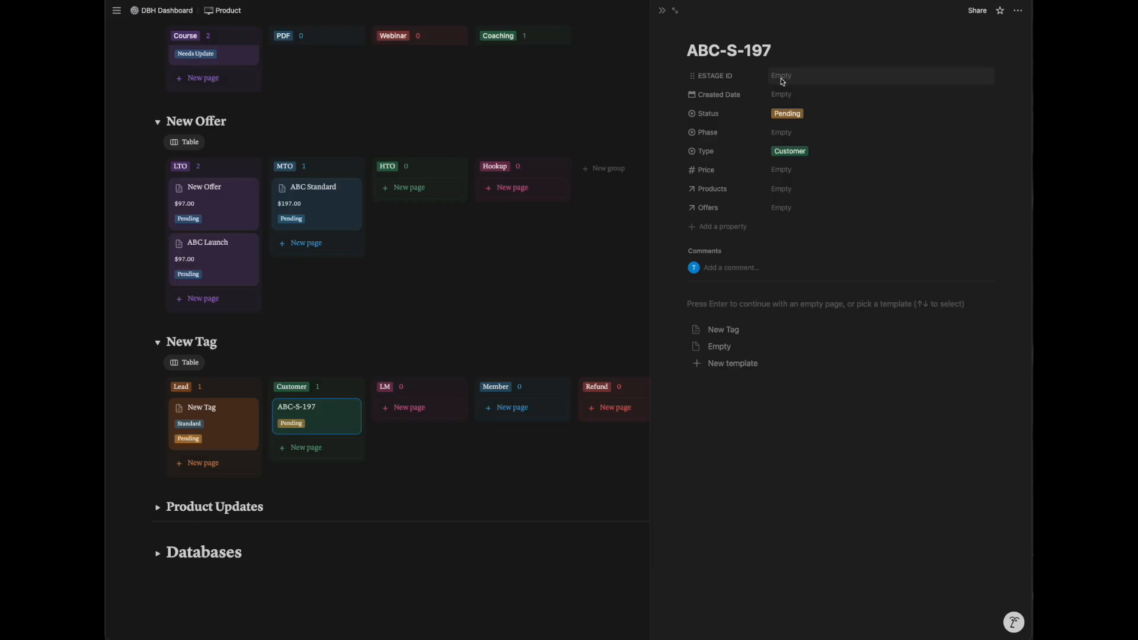
pyautogui.click(775, 95)
pyautogui.click(773, 95)
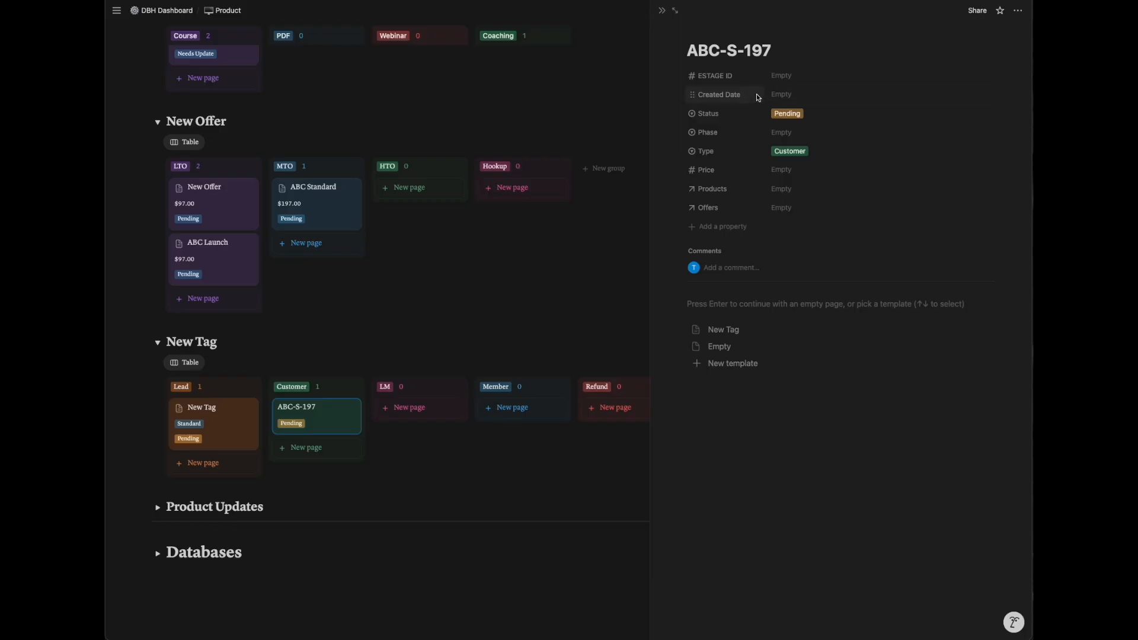
pyautogui.click(787, 115)
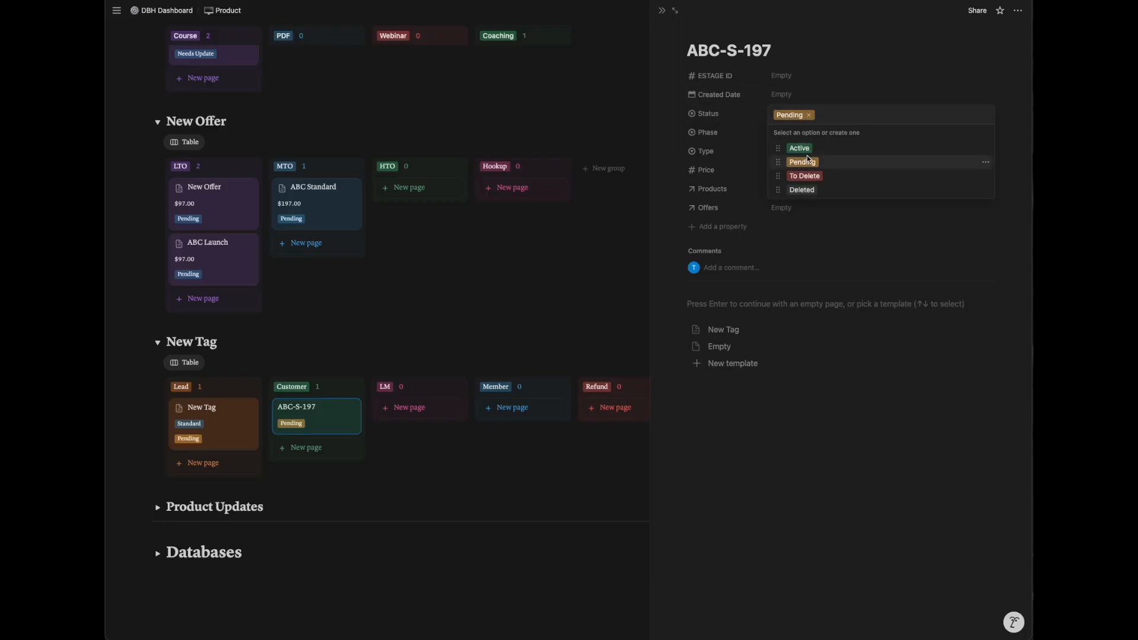
pyautogui.click(754, 117)
# Set the ABC-S-197 tag's Phase to Standard and its Price to $197.
pyautogui.click(787, 134)
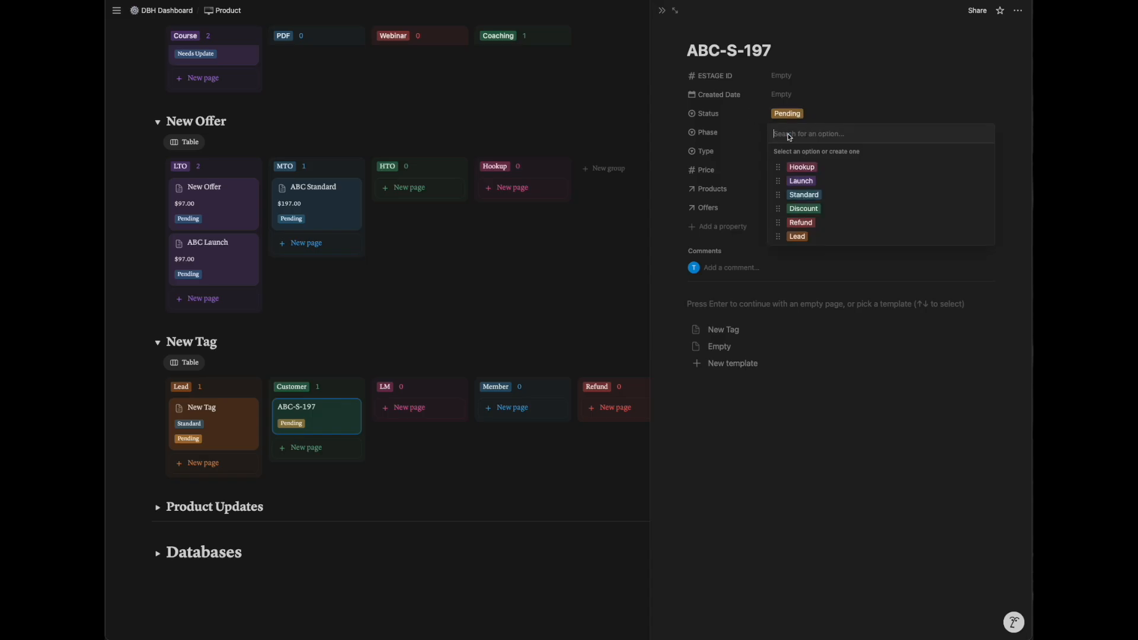
pyautogui.click(810, 195)
pyautogui.click(786, 174)
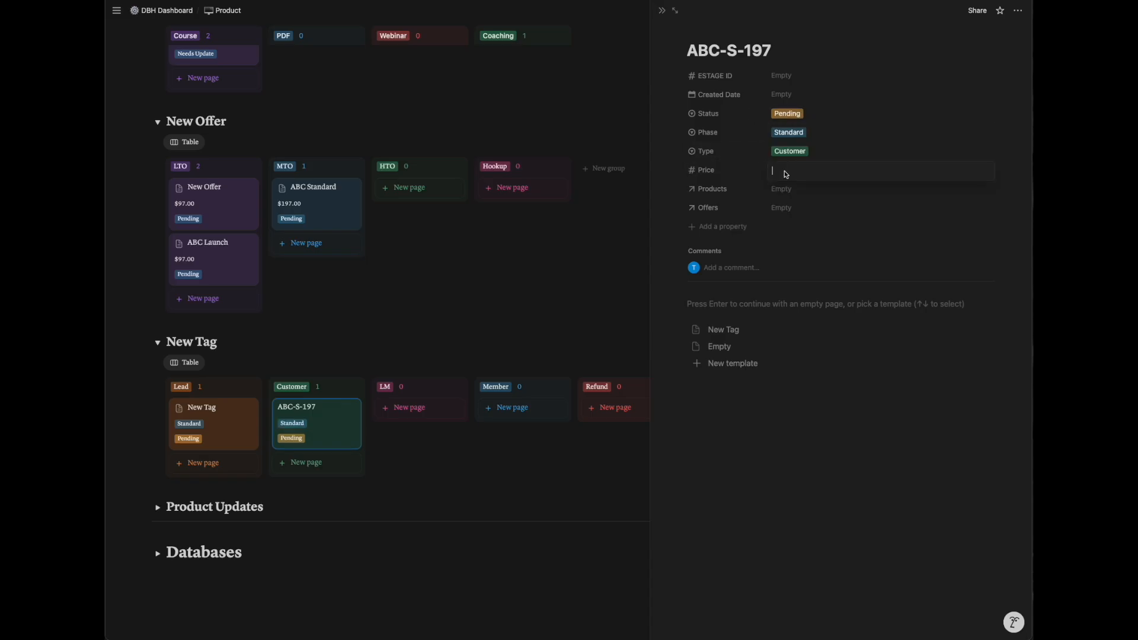
pyautogui.write('197')
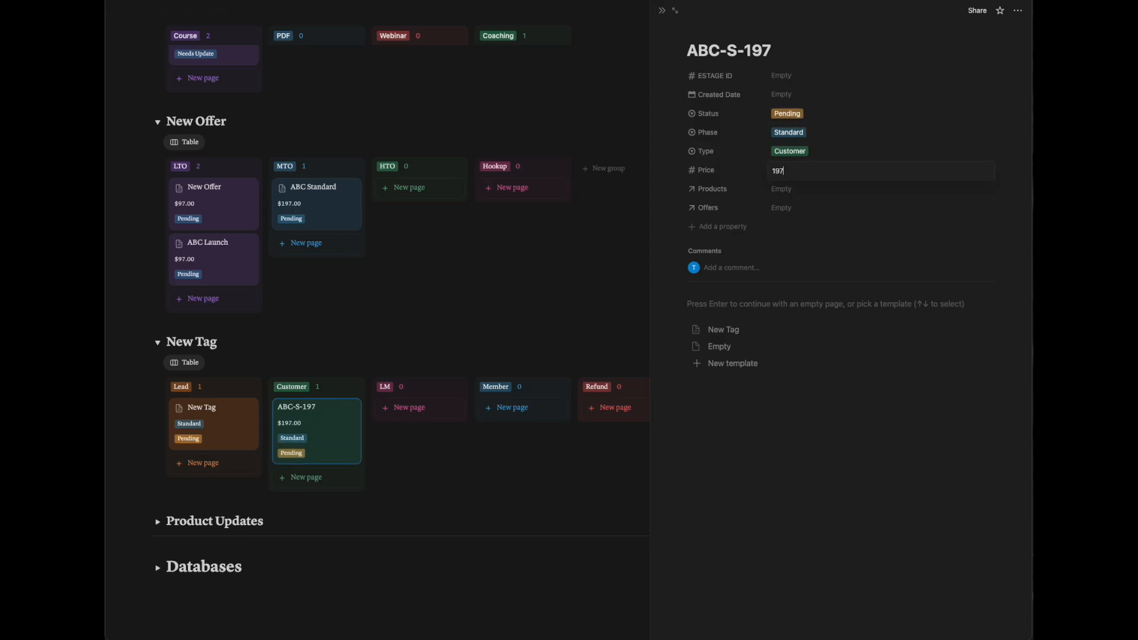
# Link the ABC-S-197 tag to the ABC product and the ABC Standard offer.
pyautogui.click(783, 189)
pyautogui.click(805, 232)
pyautogui.click(760, 178)
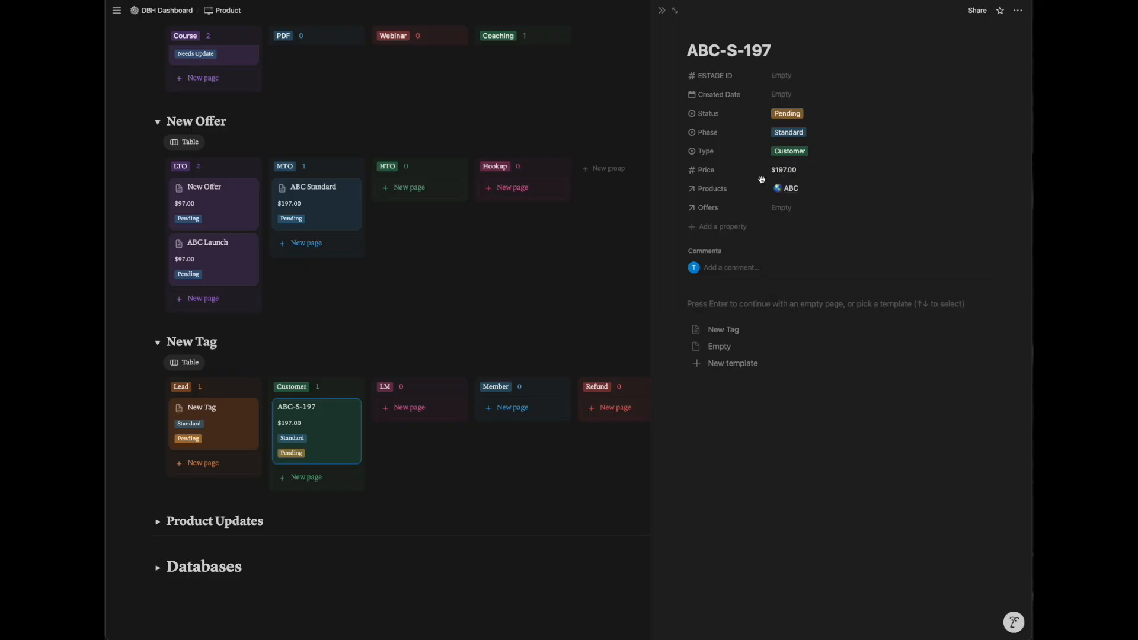
pyautogui.click(786, 208)
pyautogui.click(823, 248)
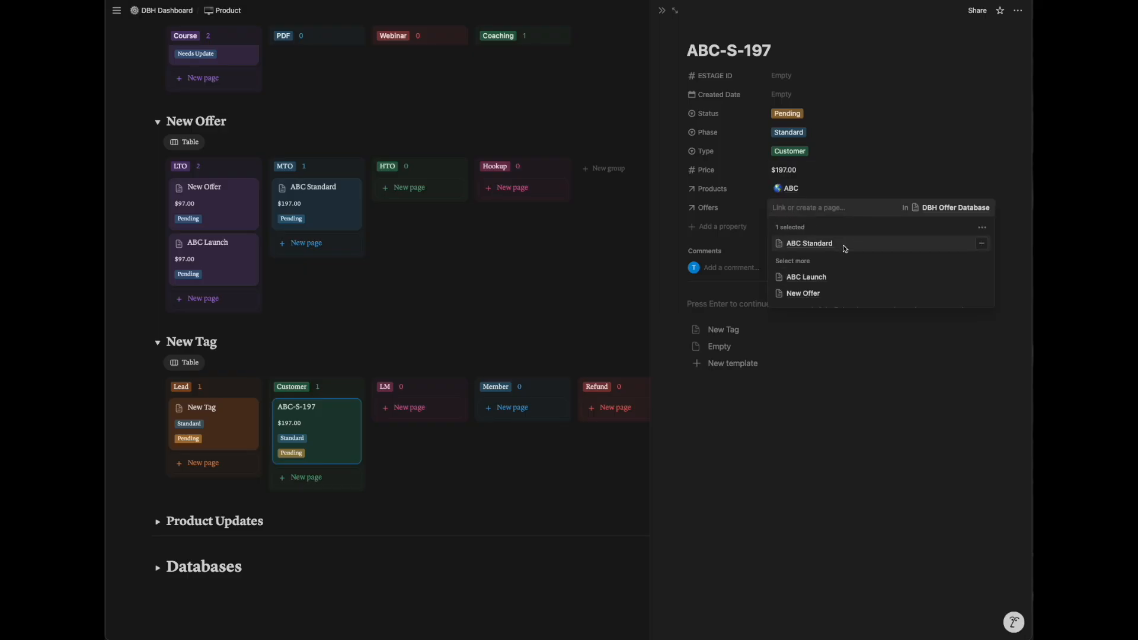
pyautogui.press('Escape')
# Apply the New Tag template to the ABC-S-197 page.
pyautogui.click(728, 332)
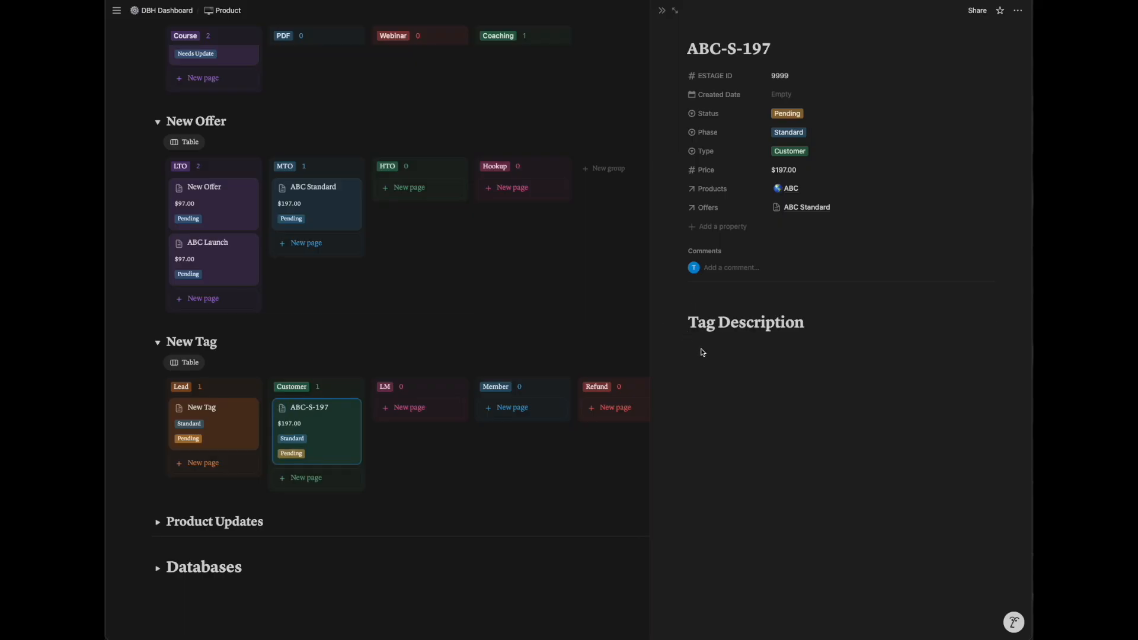
pyautogui.click(702, 350)
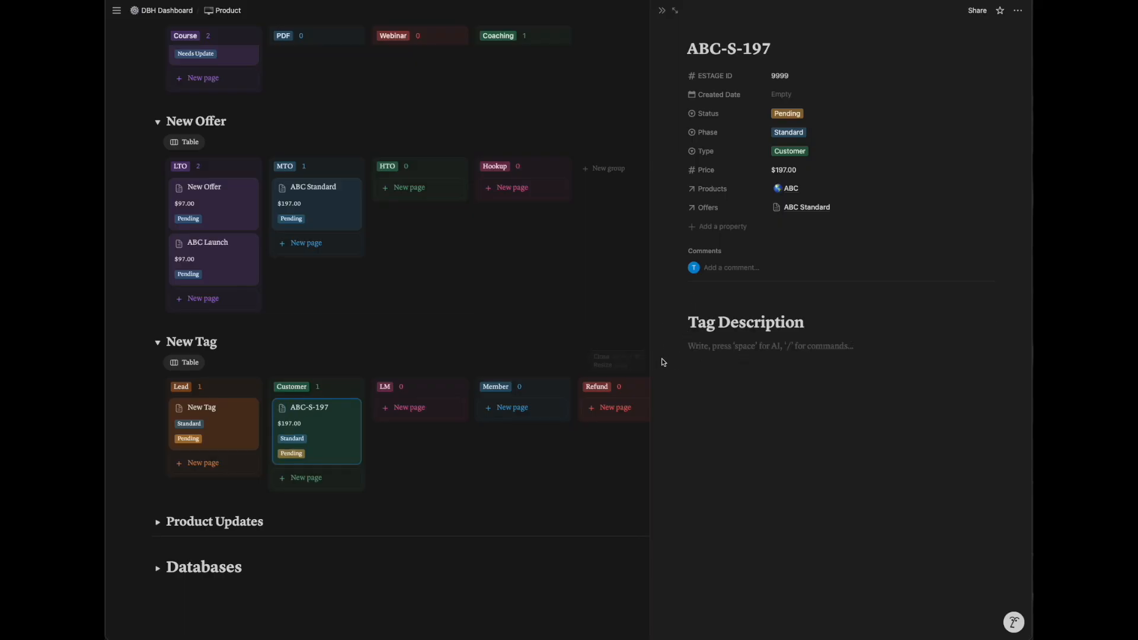
pyautogui.write('1')
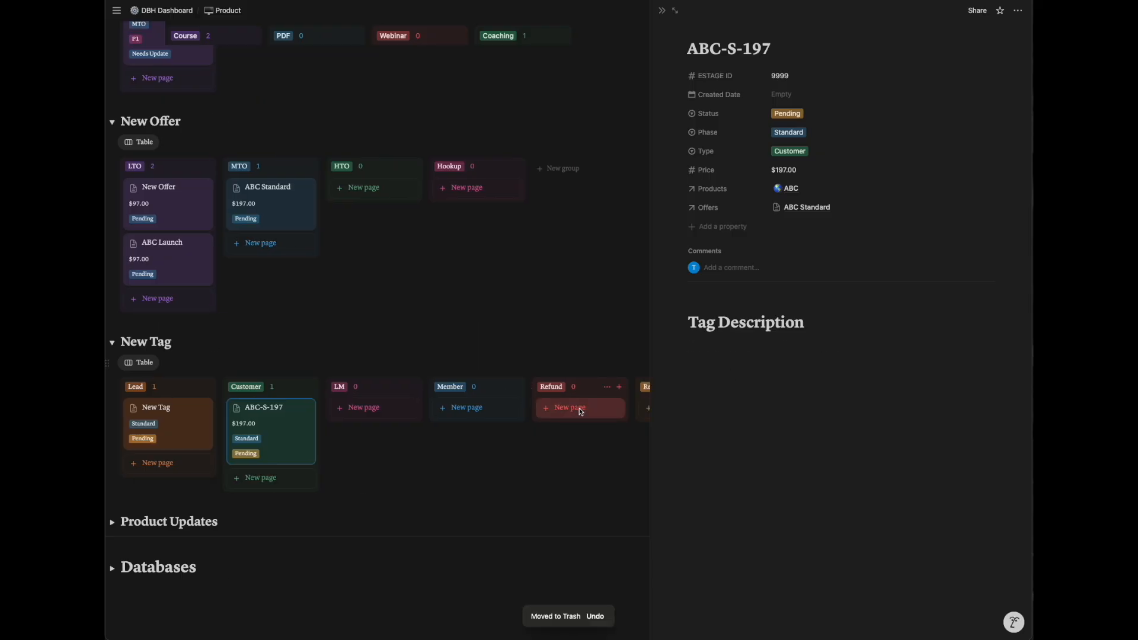
# Create a tag named ABC-S-197-Refund in the Refund group and apply the New Tag template to its page.
pyautogui.click(579, 408)
pyautogui.write('ABC-S-197-Refund')
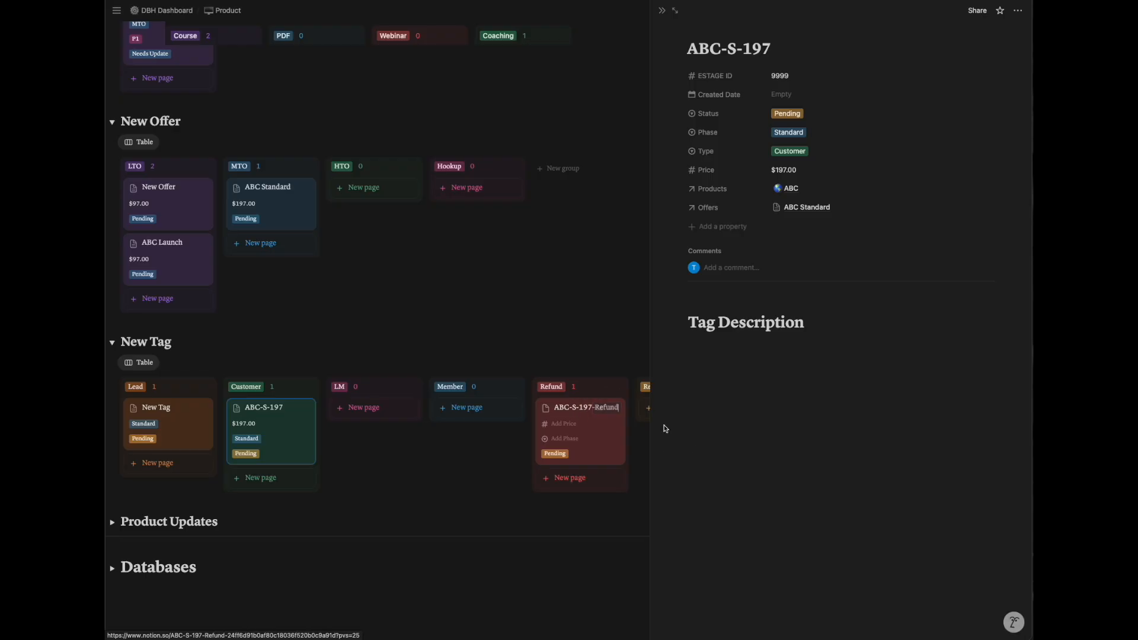
pyautogui.press('Return')
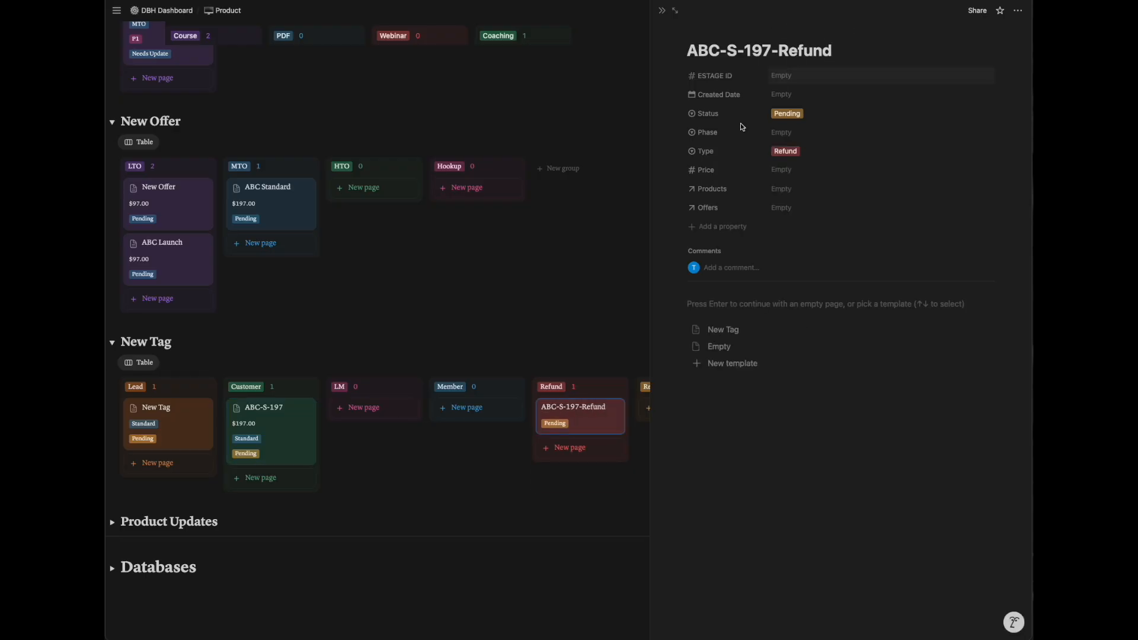
pyautogui.click(723, 330)
# Set the ABC-S-197-Refund tag's Phase to Standard and its Price to $197.
pyautogui.click(798, 75)
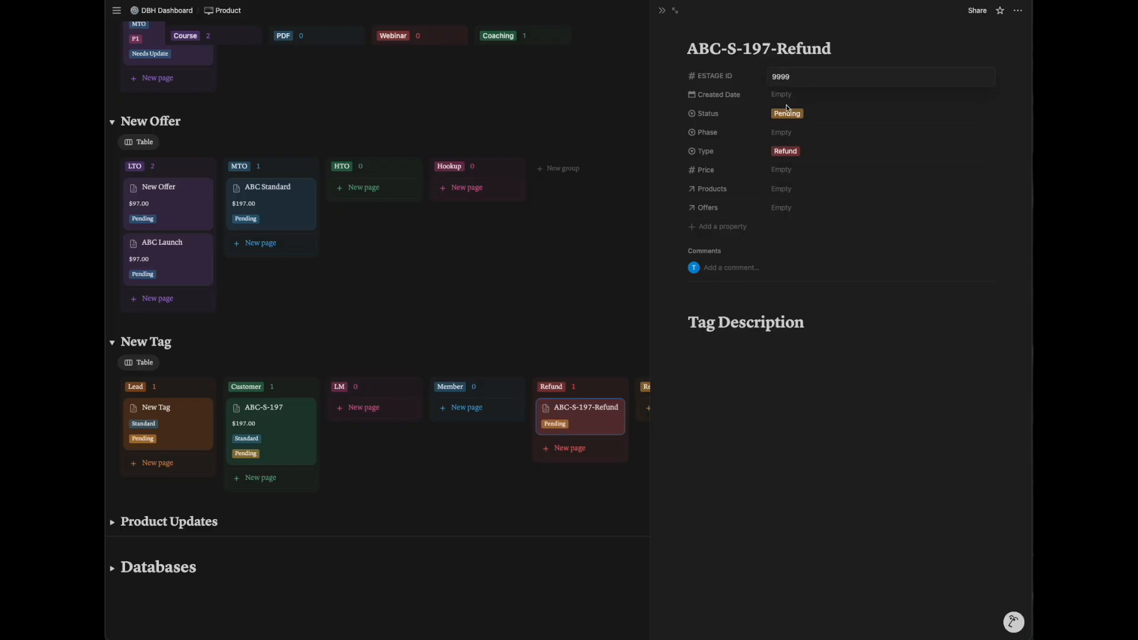
pyautogui.click(778, 171)
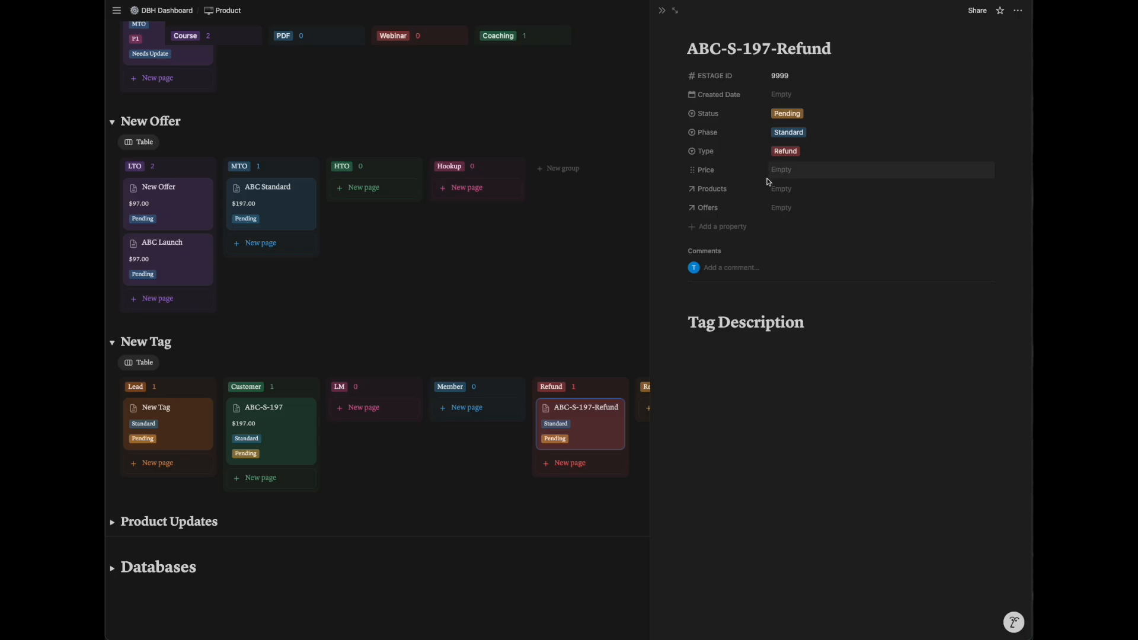
pyautogui.write('197')
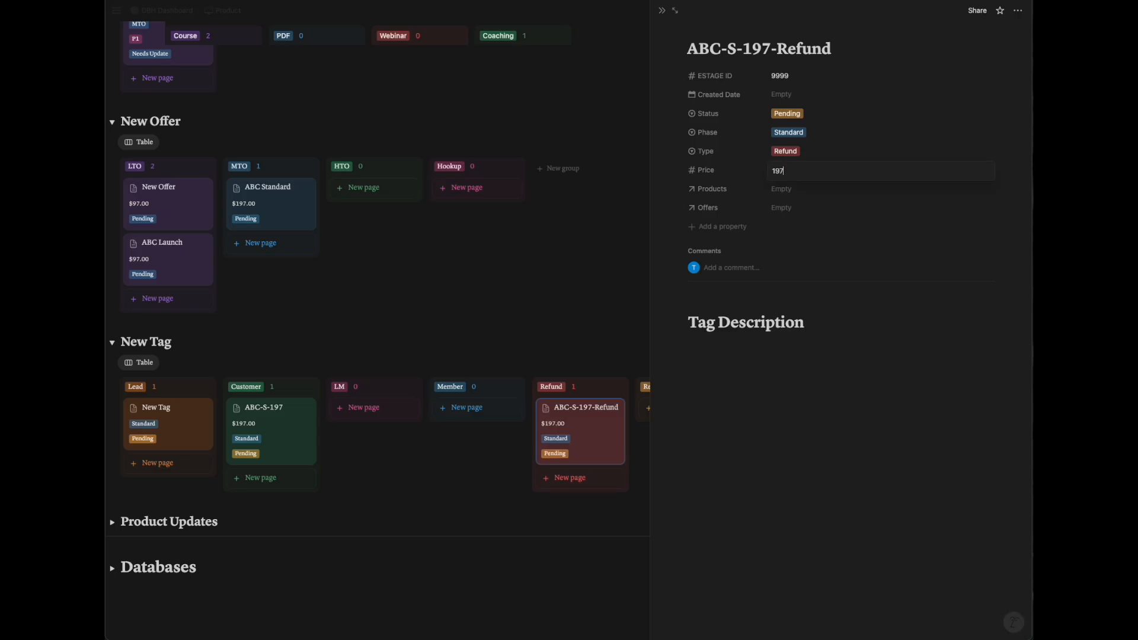
# Link the ABC-S-197-Refund tag to the ABC product and the ABC Standard offer.
pyautogui.click(782, 191)
pyautogui.click(740, 203)
pyautogui.click(783, 190)
pyautogui.click(793, 226)
pyautogui.click(744, 207)
pyautogui.click(783, 208)
pyautogui.click(810, 245)
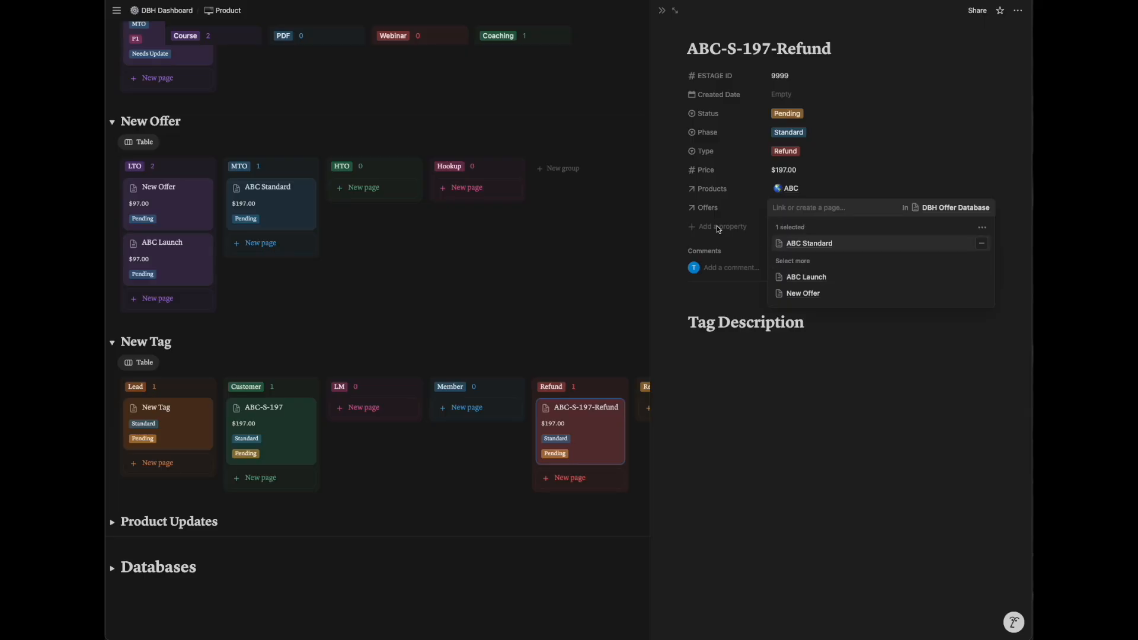
pyautogui.click(740, 205)
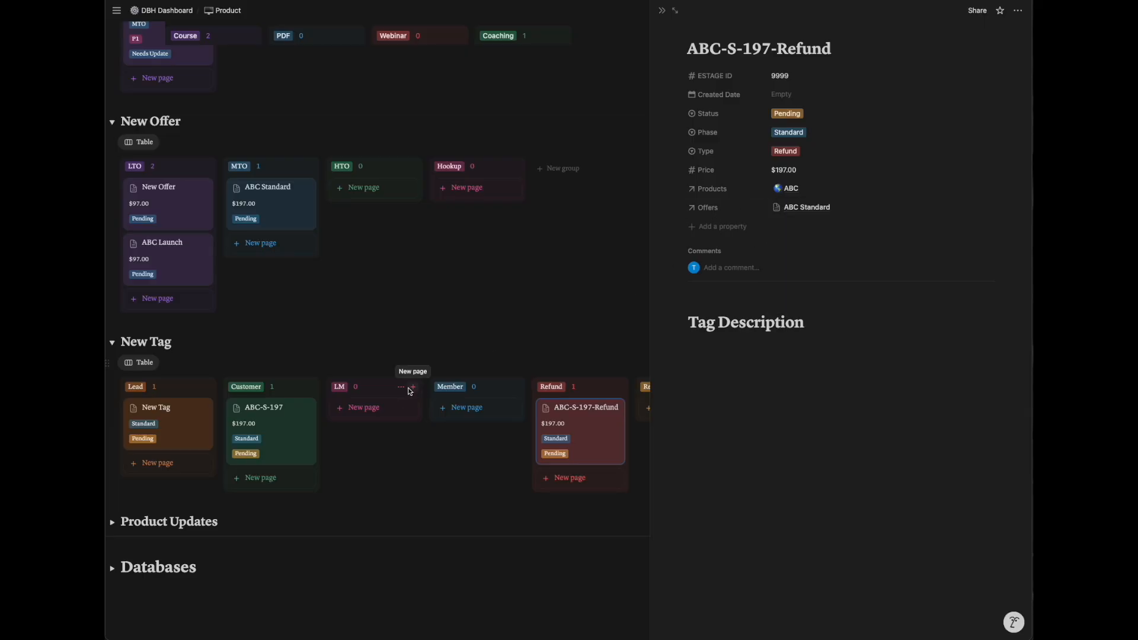
# Create a tag named ABC-L-97 in the Customer group and close the side page.
pyautogui.click(261, 478)
pyautogui.write('ABC-L-97')
pyautogui.press('Return')
pyautogui.click(354, 487)
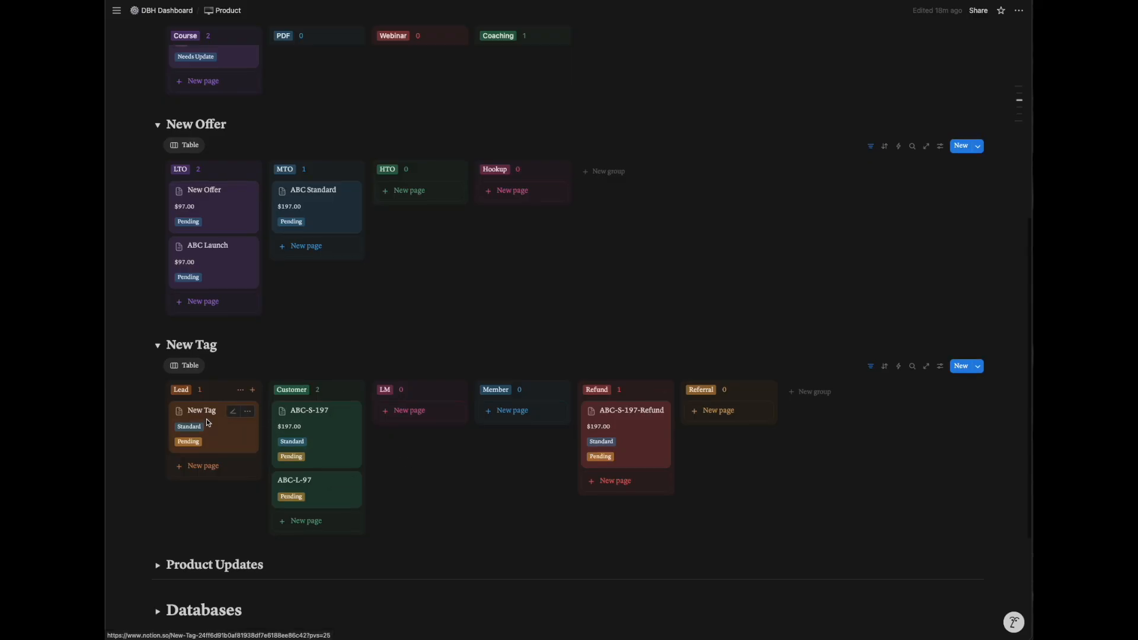
# Collapse the New Product, New Offer and New Tag sections of the Product Dashboard.
pyautogui.scroll(5, 162, 79)
pyautogui.click(158, 127)
pyautogui.click(158, 161)
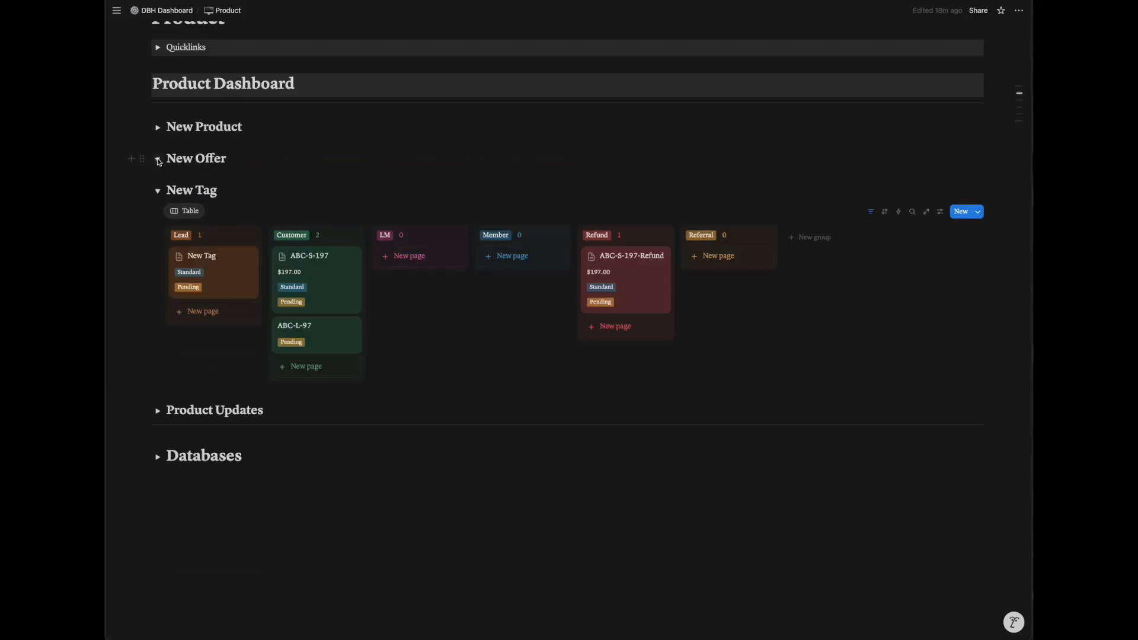
pyautogui.click(158, 188)
# Expand the Product Updates section and open the ABC product from the Planned group under Needs Update.
pyautogui.click(158, 341)
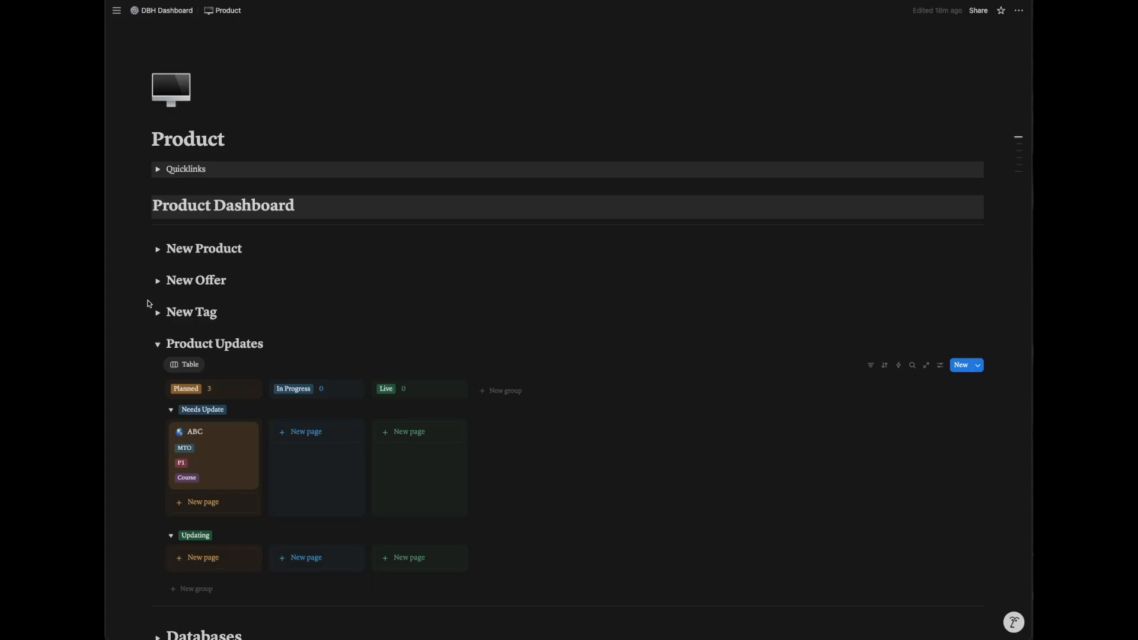
pyautogui.scroll(-3, 150, 302)
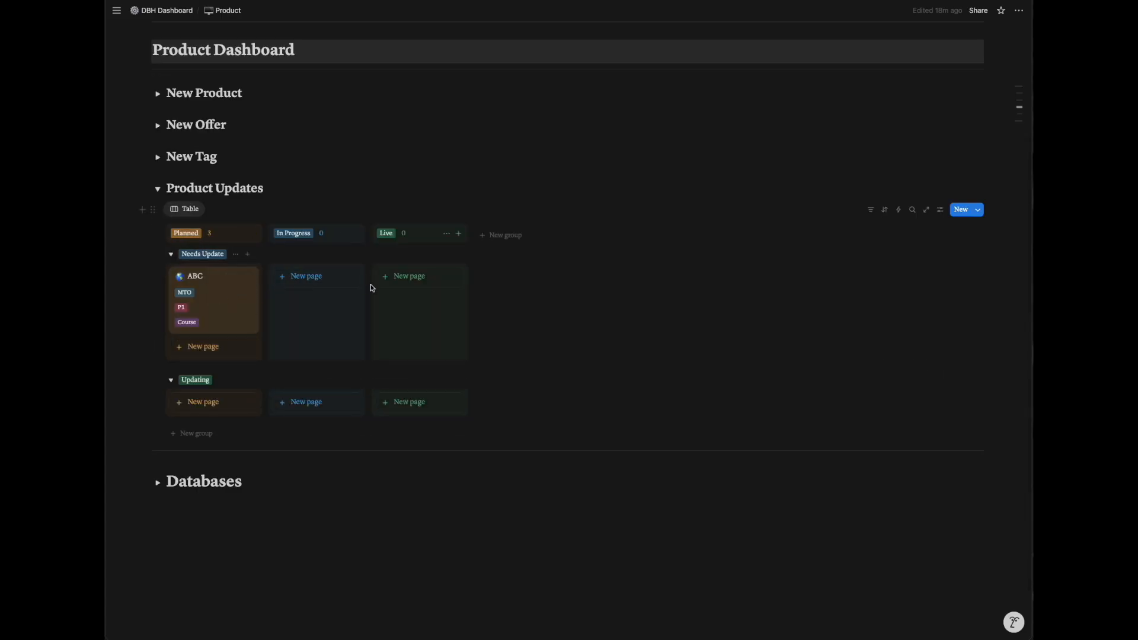
pyautogui.click(207, 279)
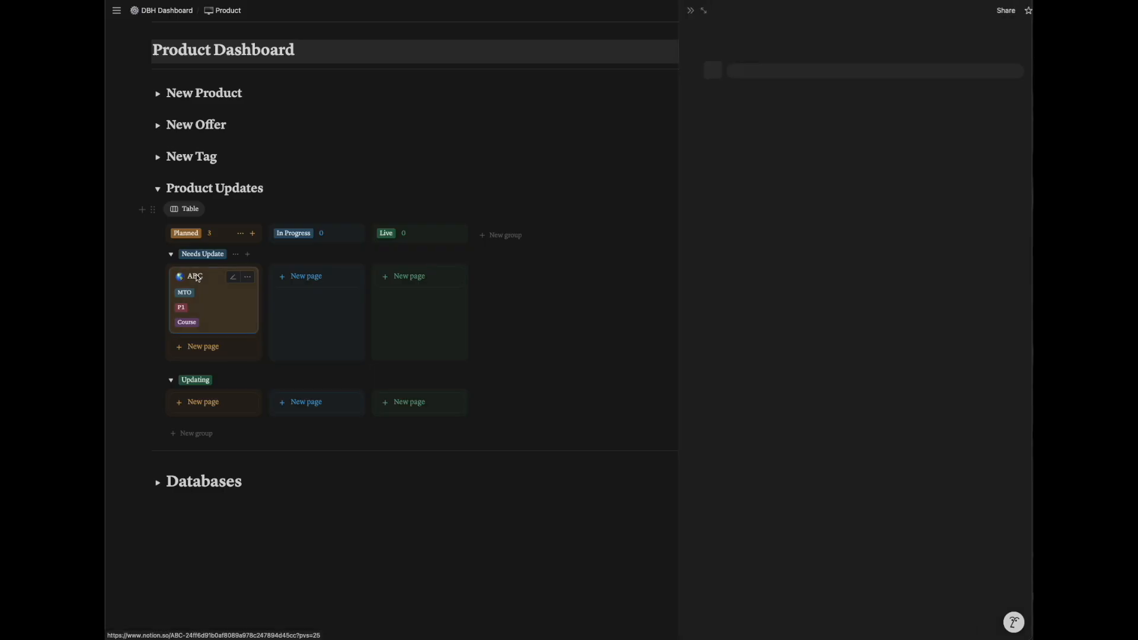